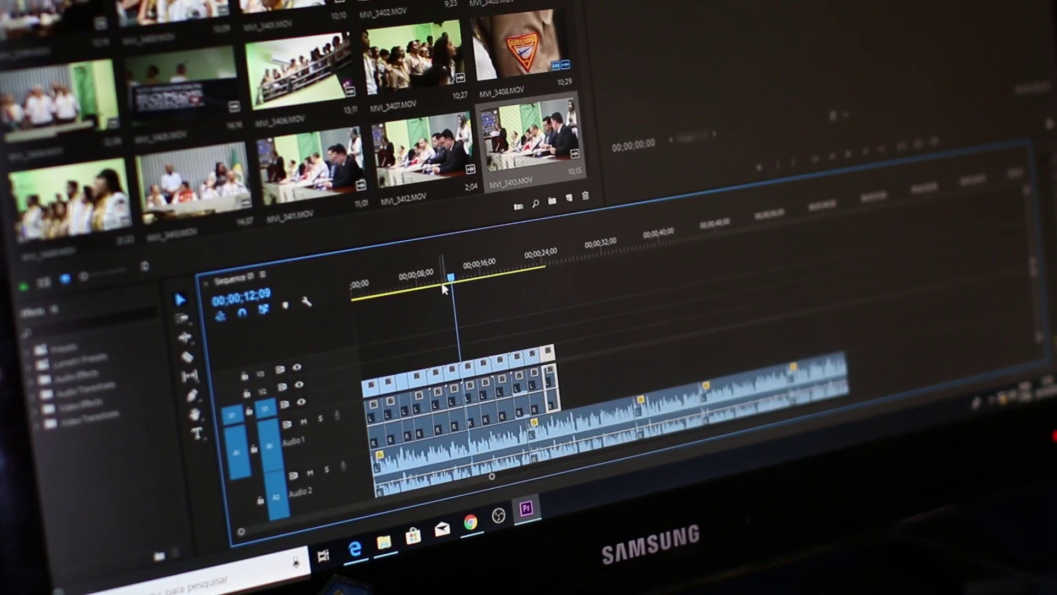
pyautogui.moveTo(456, 279); pyautogui.dragTo(521, 268)
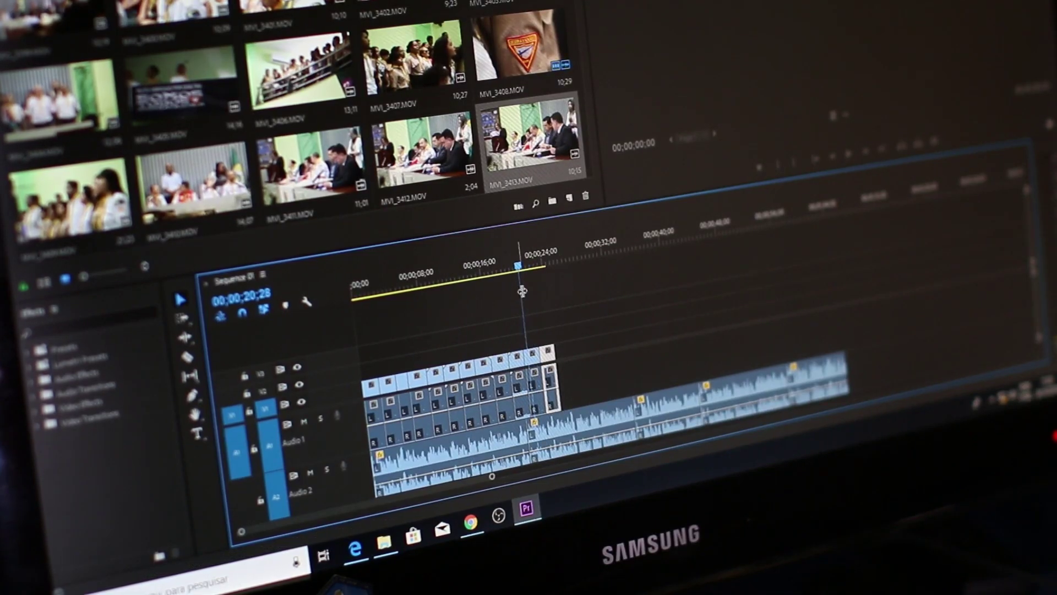
pyautogui.press('space')
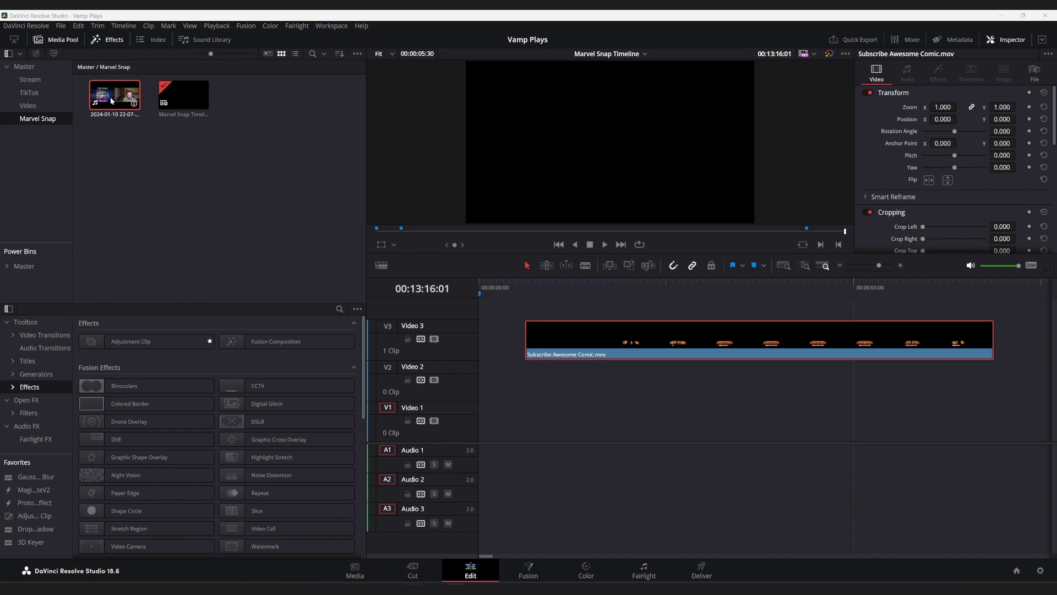
pyautogui.moveTo(111, 100); pyautogui.dragTo(482, 416)
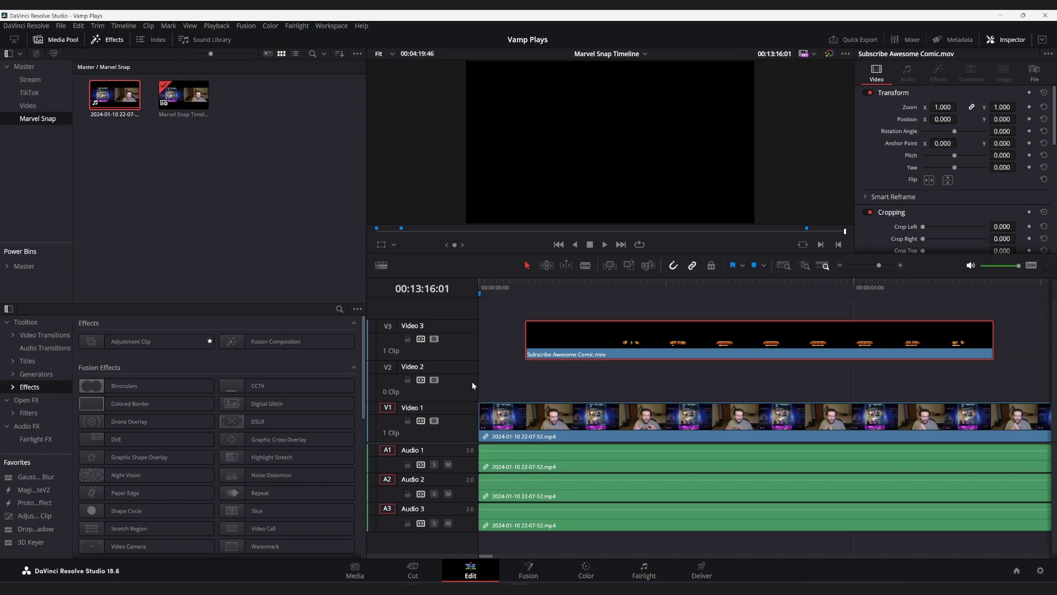
pyautogui.click(448, 493)
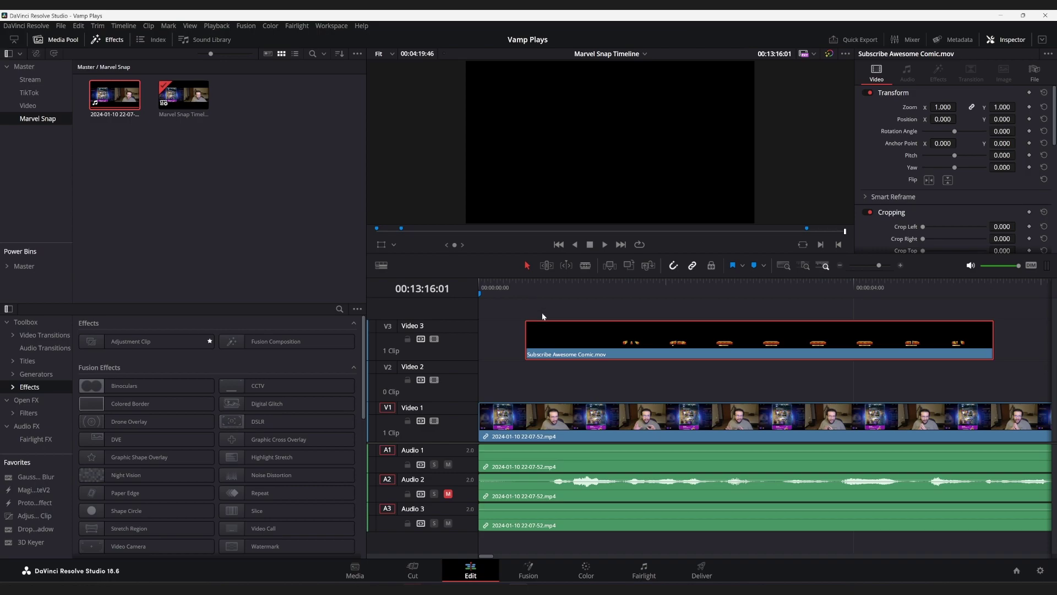
pyautogui.click(515, 281)
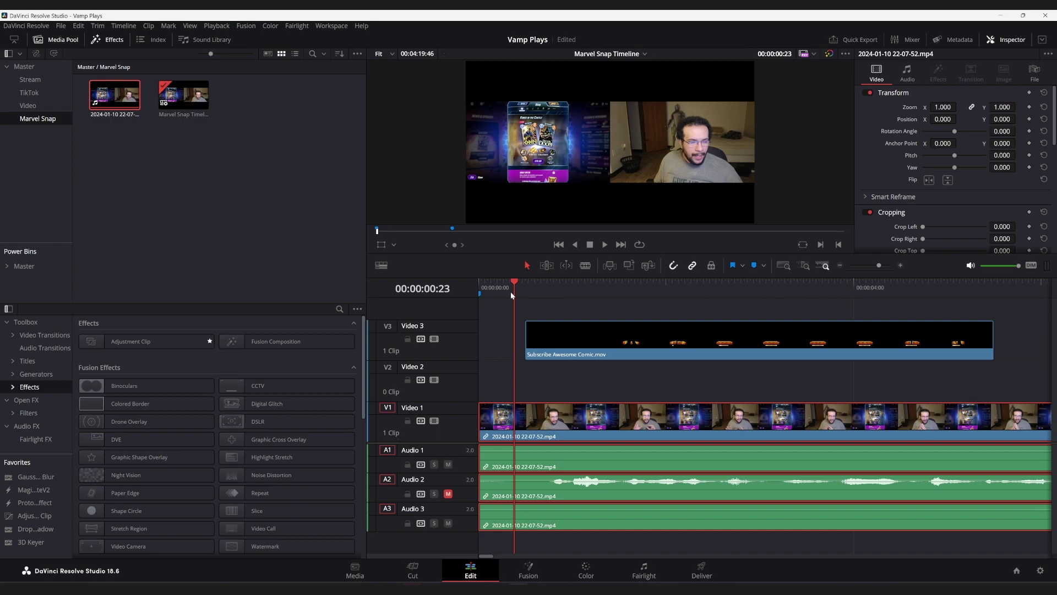
# Step: Unlink the recording's video from its audio and select only the Video 1 clip
pyautogui.rightClick(550, 431)
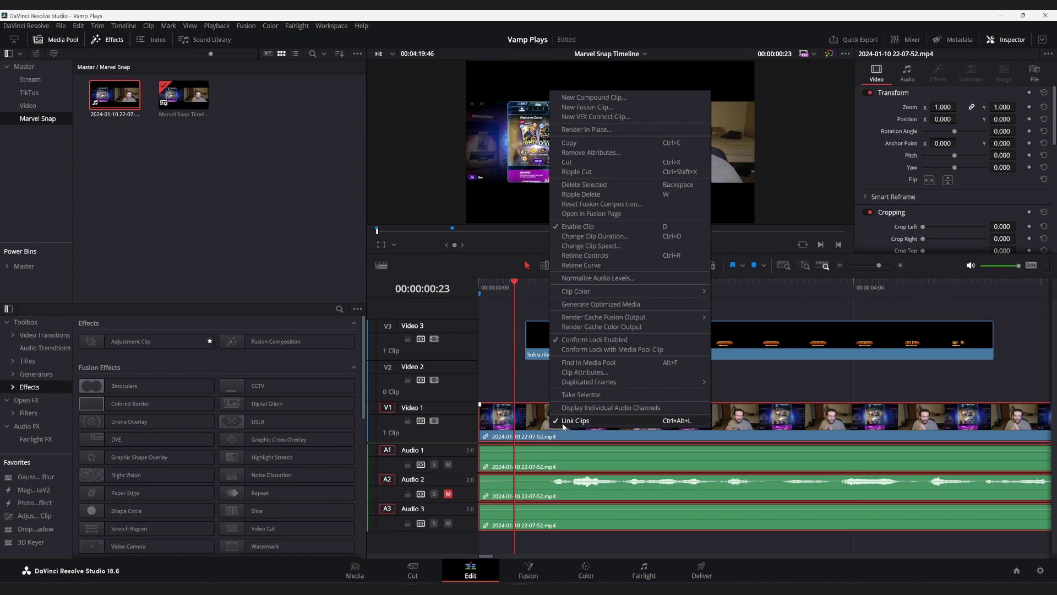
pyautogui.click(567, 421)
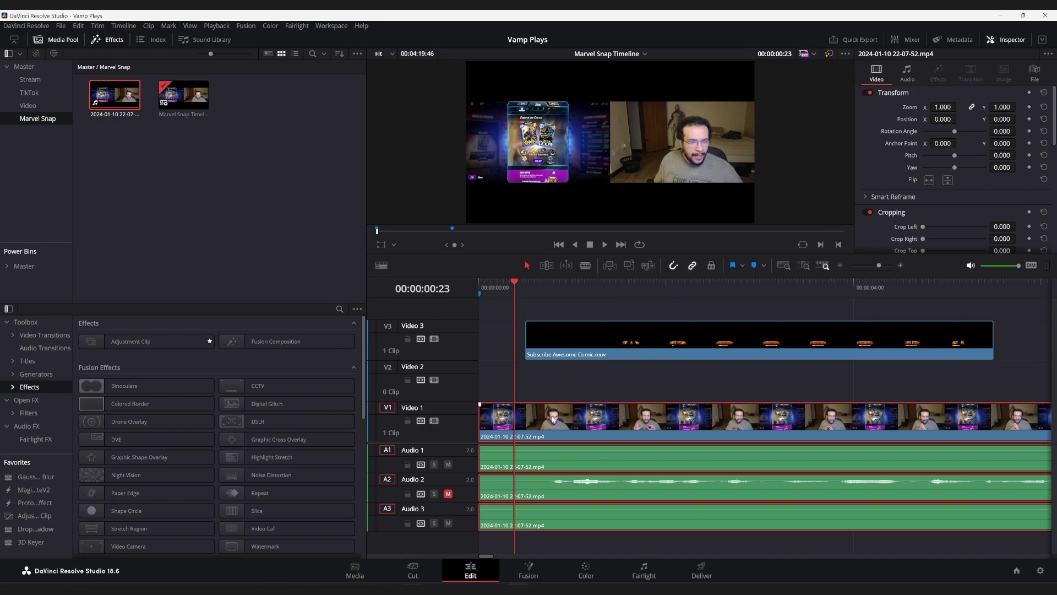
pyautogui.click(498, 382)
pyautogui.click(534, 415)
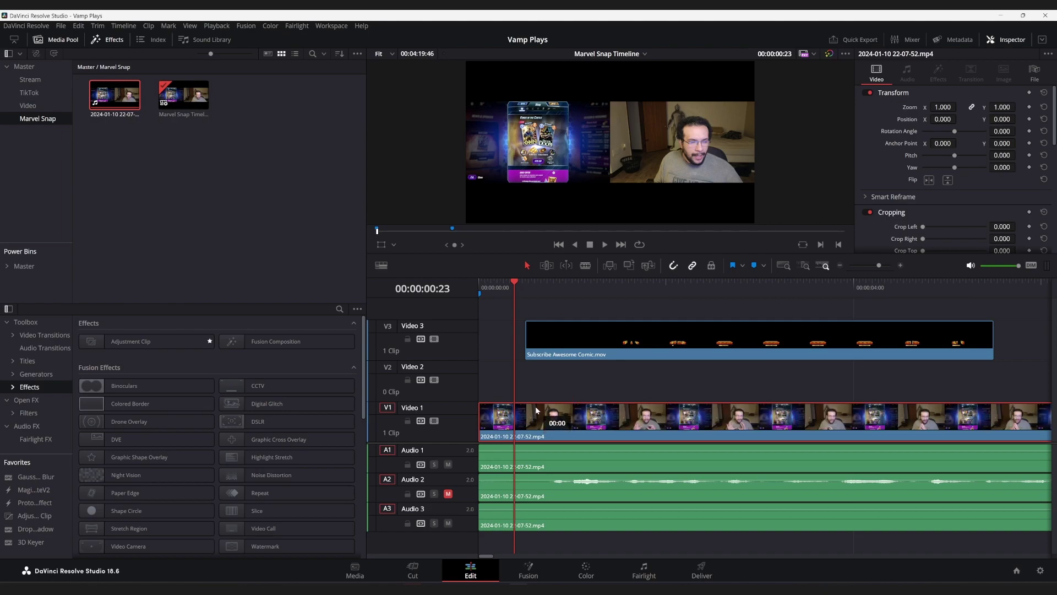
# Step: Copy the recording onto Video 2, link it with the V1 and audio clips, and shift the subscribe clip later
pyautogui.moveTo(535, 403); pyautogui.dragTo(535, 397)
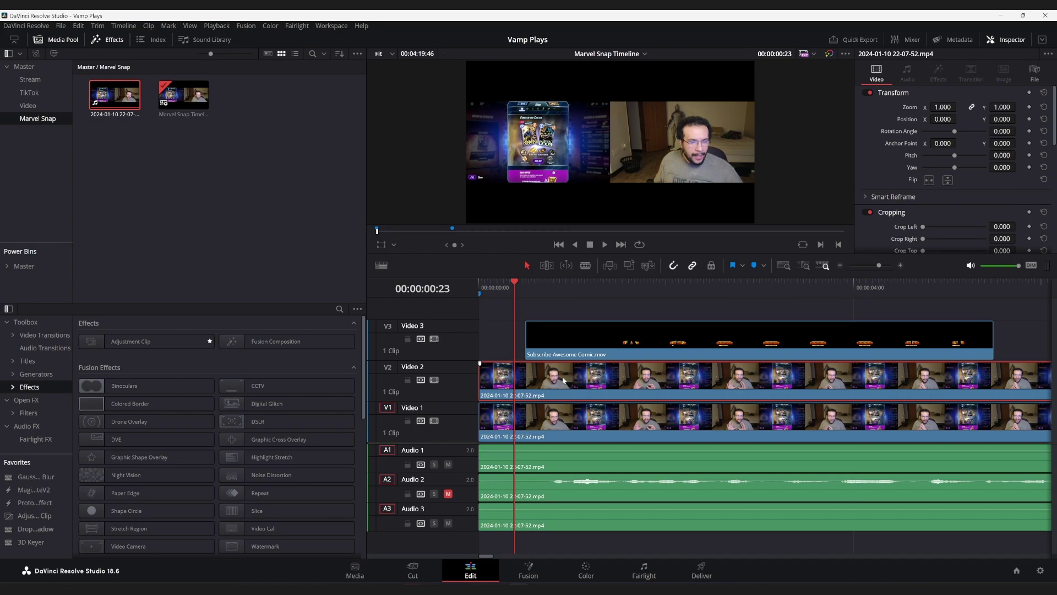
pyautogui.click(562, 427)
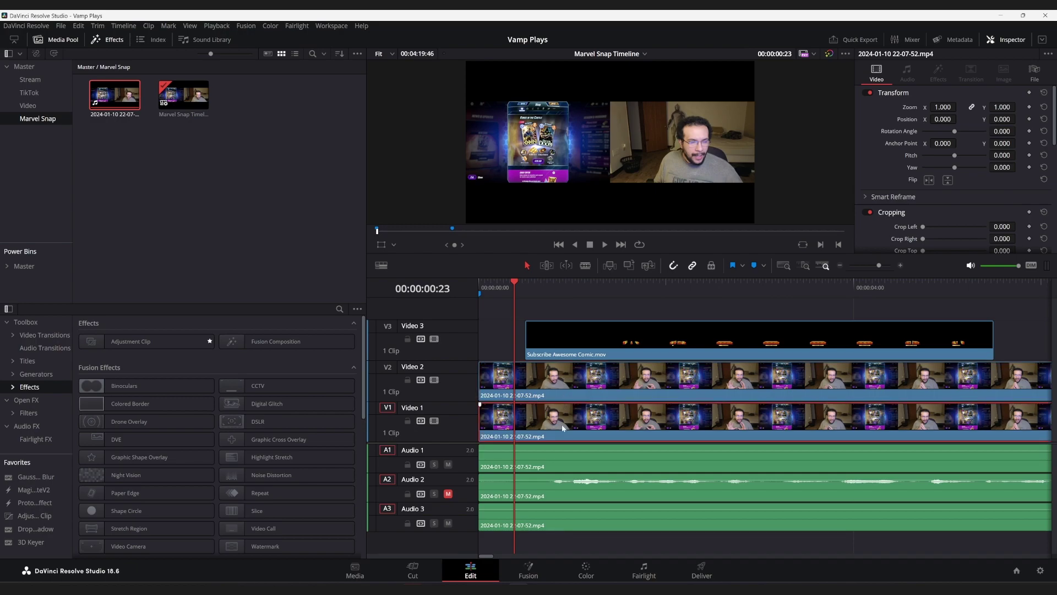
pyautogui.click(573, 383)
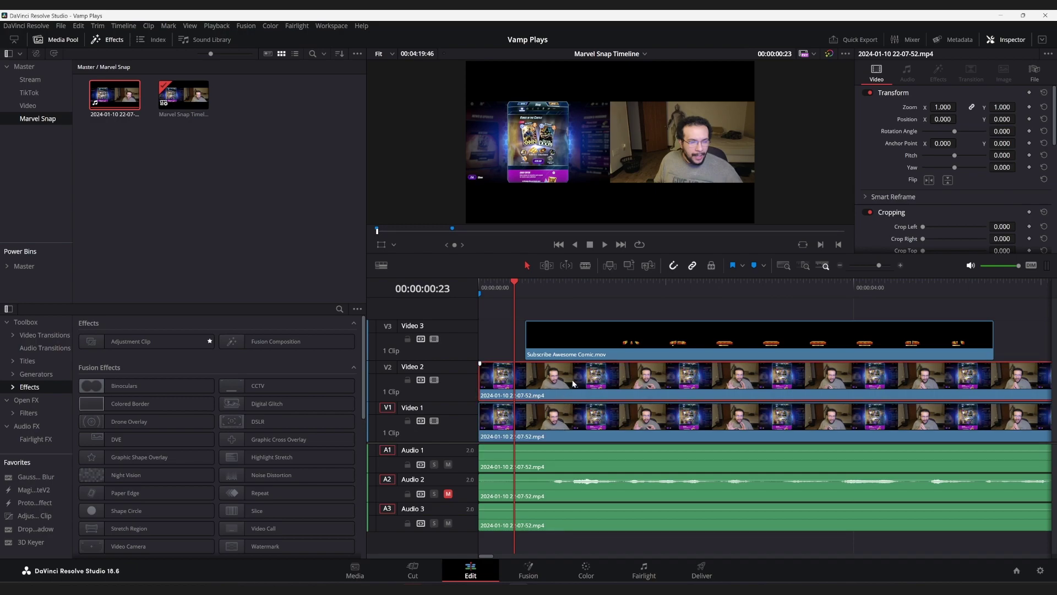
pyautogui.keyDown('shift'); pyautogui.click(571, 515); pyautogui.keyUp('shift')
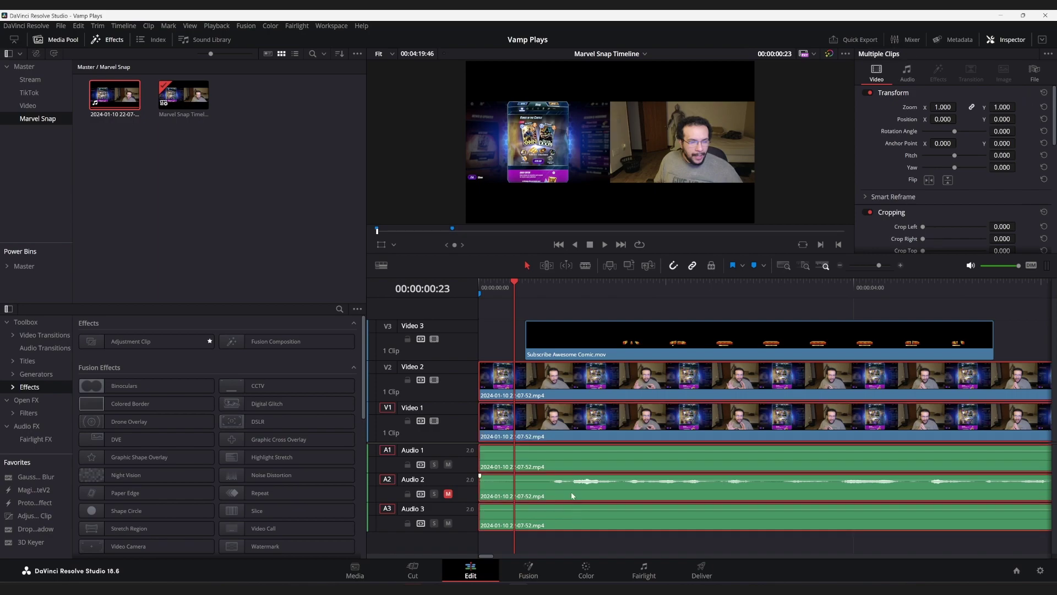
pyautogui.rightClick(629, 379)
pyautogui.click(642, 374)
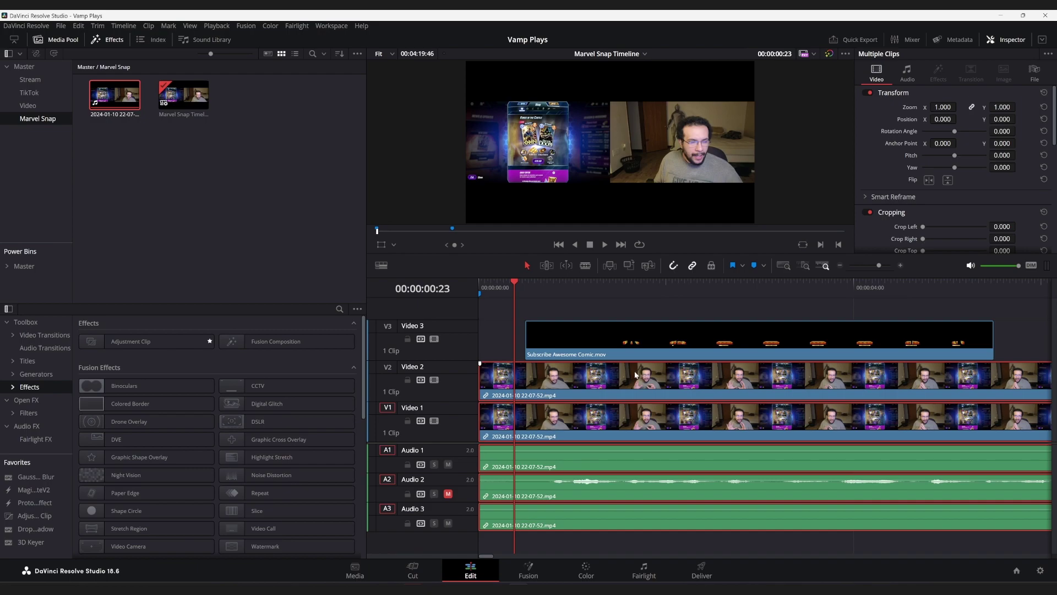
pyautogui.moveTo(563, 336); pyautogui.dragTo(679, 347)
pyautogui.moveTo(527, 379)
pyautogui.mouseDown()
pyautogui.moveTo(564, 384)
pyautogui.moveTo(534, 378)
pyautogui.mouseUp()
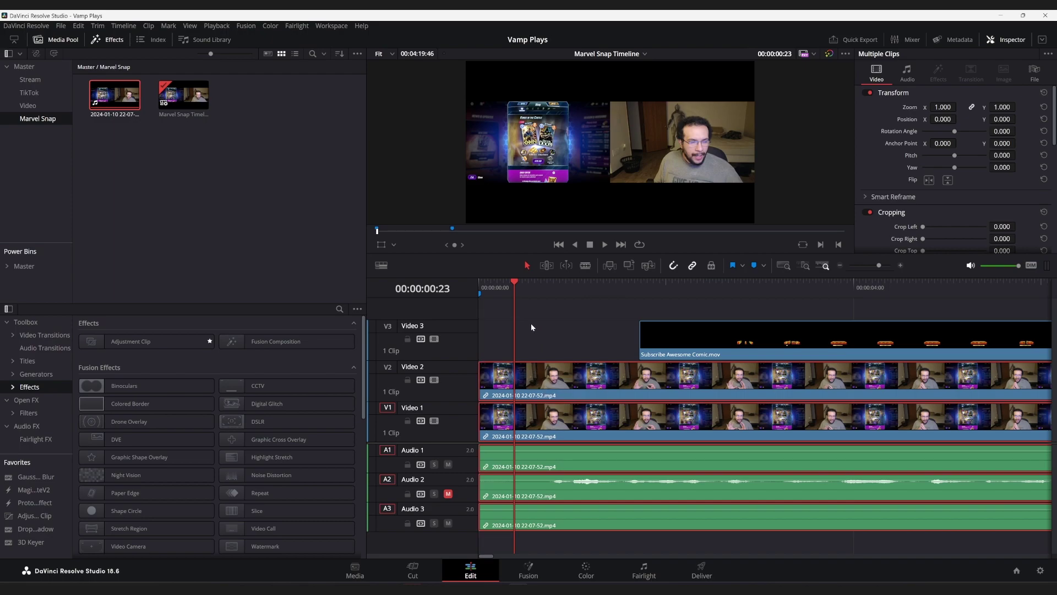
# Step: Split the clips at frame 47, ripple-delete the opening part, and move the subscribe clip 13 frames earlier
pyautogui.click(551, 285)
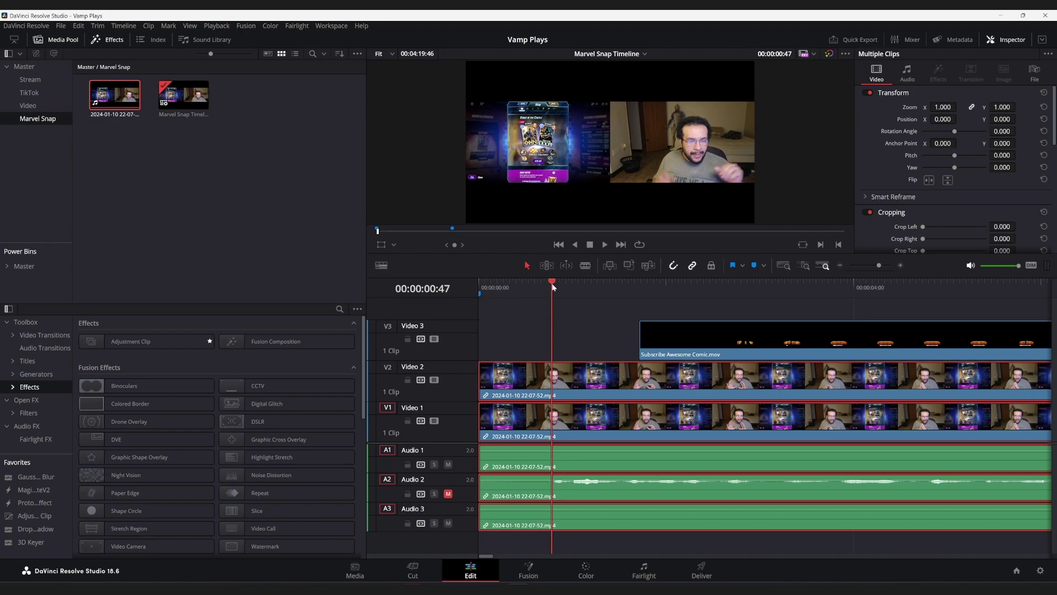
pyautogui.hotkey('ctrl', 'b')
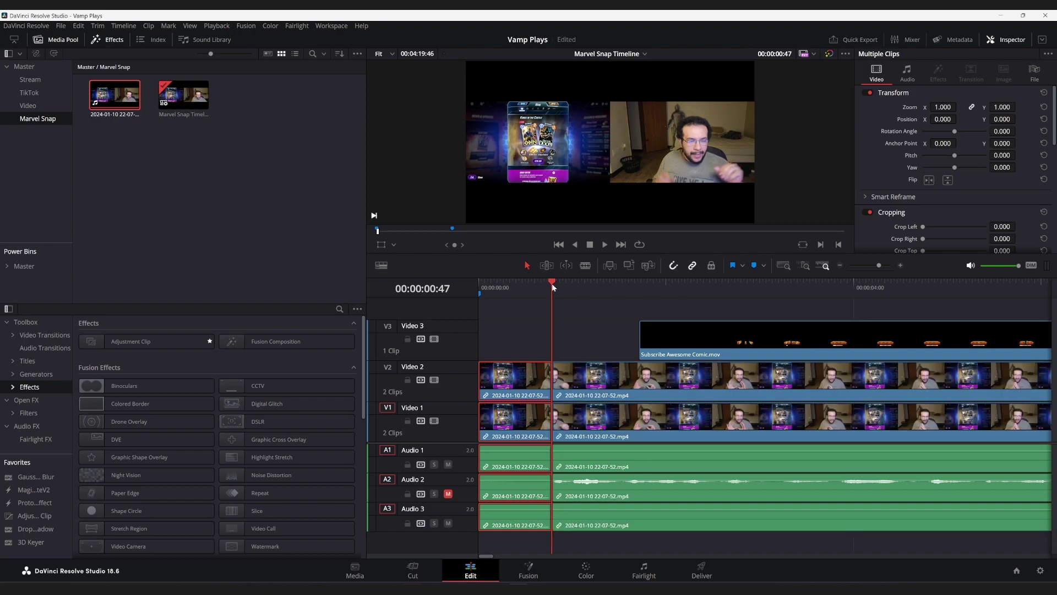
pyautogui.press('Delete')
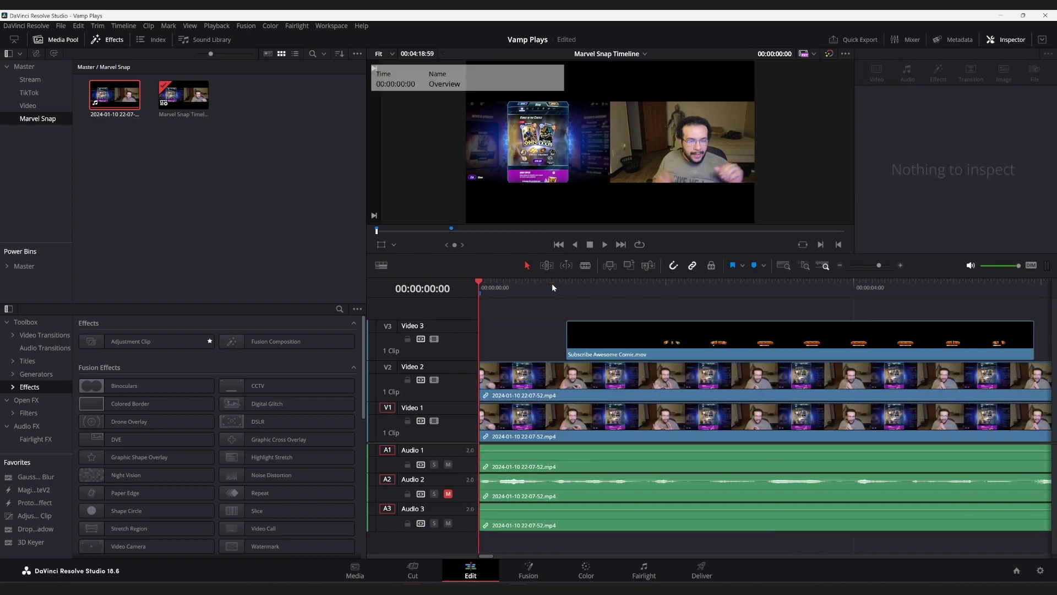
pyautogui.click(616, 339)
pyautogui.moveTo(615, 339); pyautogui.dragTo(596, 343)
pyautogui.click(512, 381)
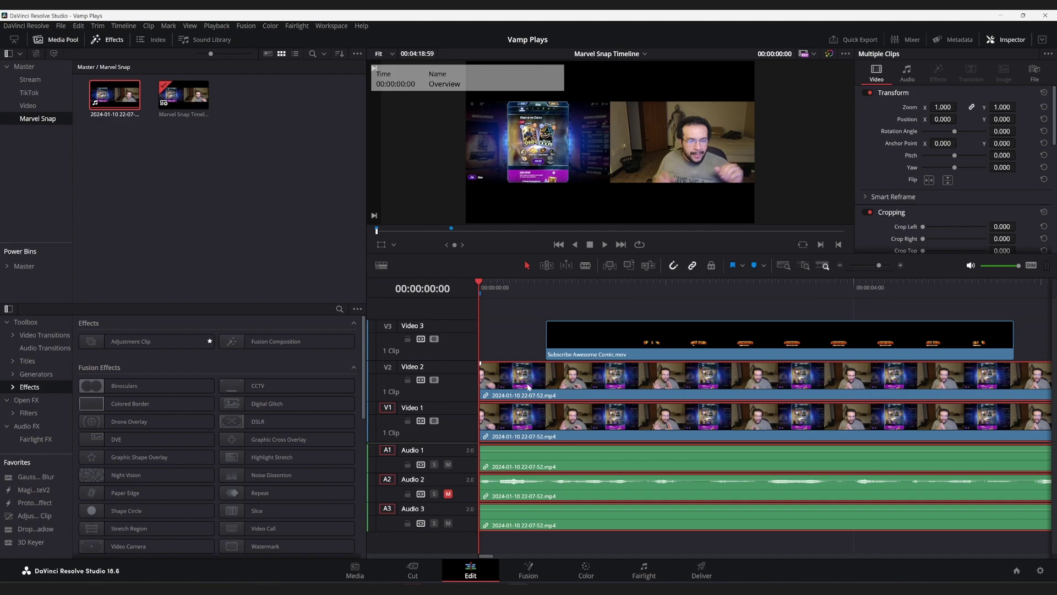
# Step: Disable the Video 2 track, unlink the recording clips, and select the Video 1 clip alone
pyautogui.click(435, 381)
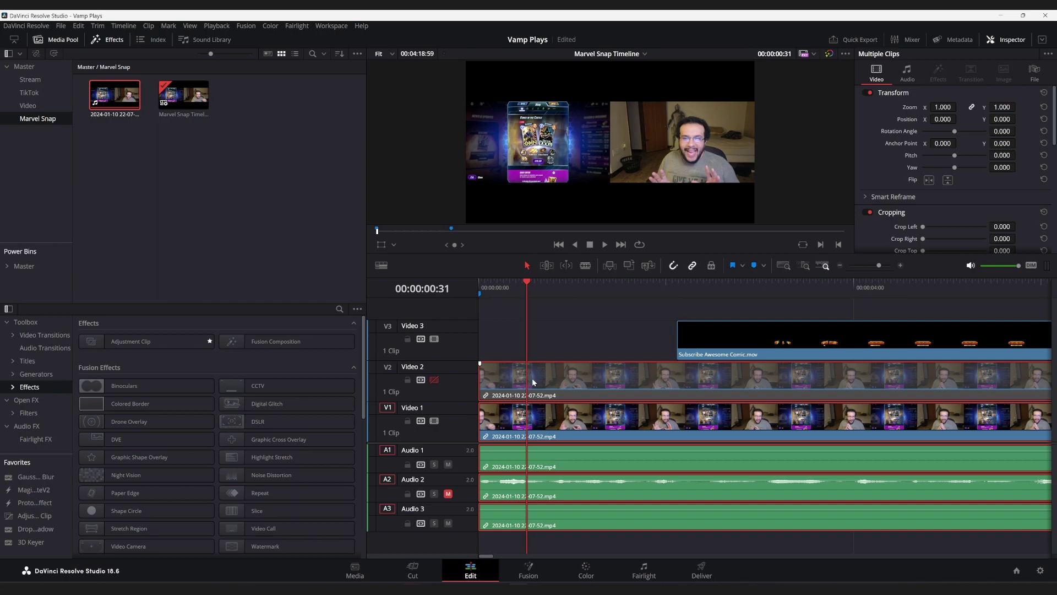
pyautogui.rightClick(561, 385)
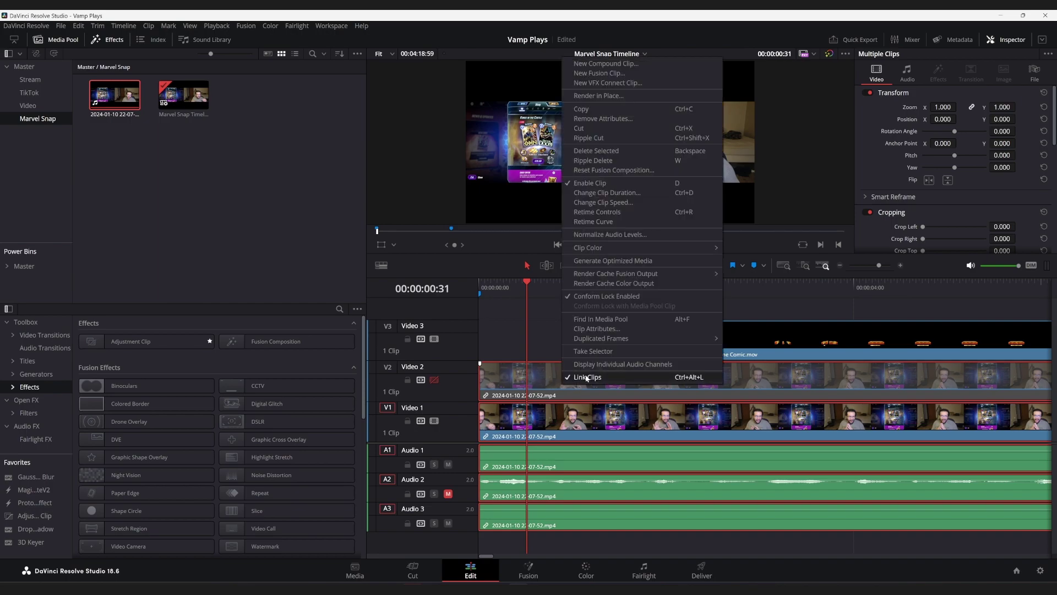
pyautogui.click(586, 377)
pyautogui.click(555, 305)
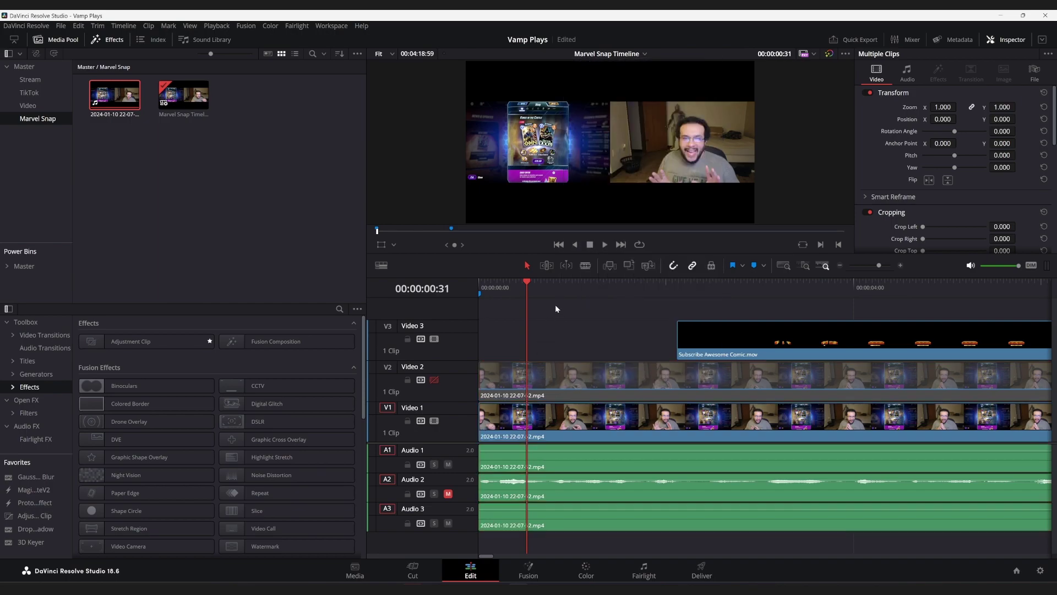
pyautogui.click(547, 366)
pyautogui.click(541, 427)
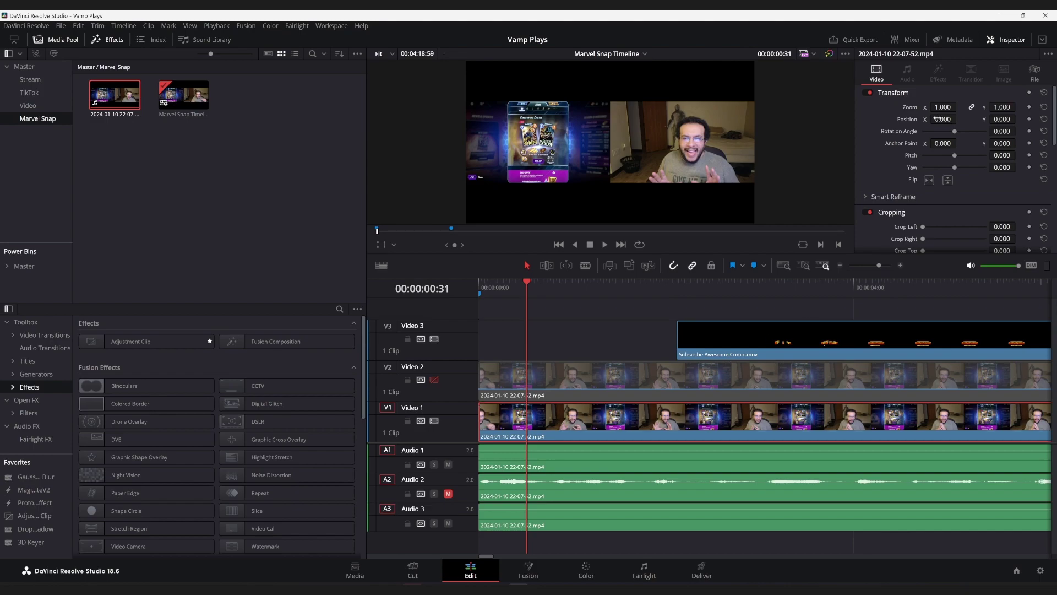
# Step: Set the Video 1 gameplay clip's Zoom to 1.92 and Position X to 960
pyautogui.moveTo(943, 119)
pyautogui.mouseDown()
pyautogui.moveTo(960, 119)
pyautogui.moveTo(949, 119)
pyautogui.mouseUp()
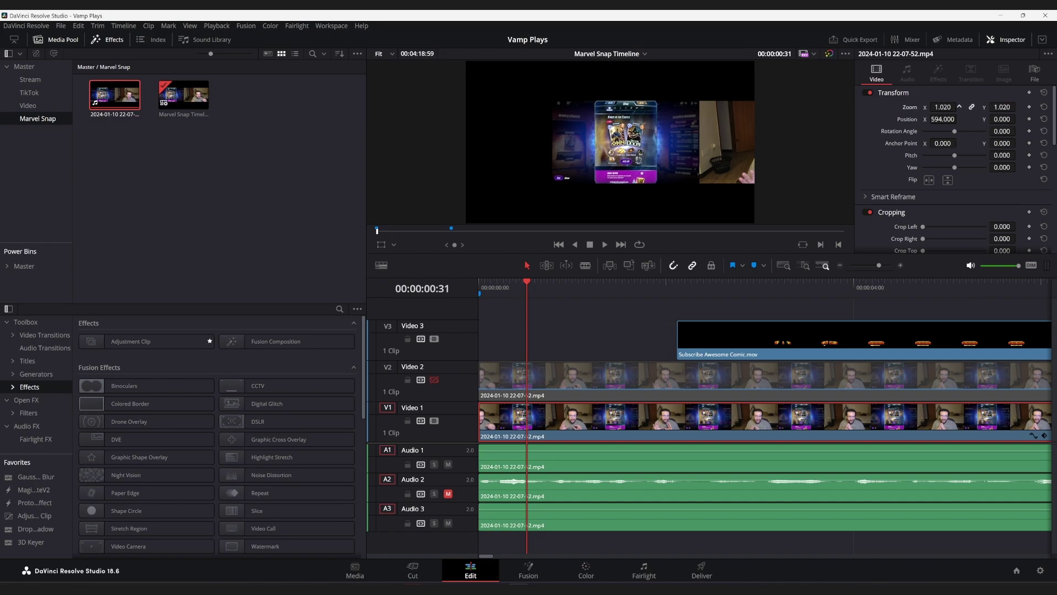
pyautogui.moveTo(942, 107); pyautogui.dragTo(1014, 110)
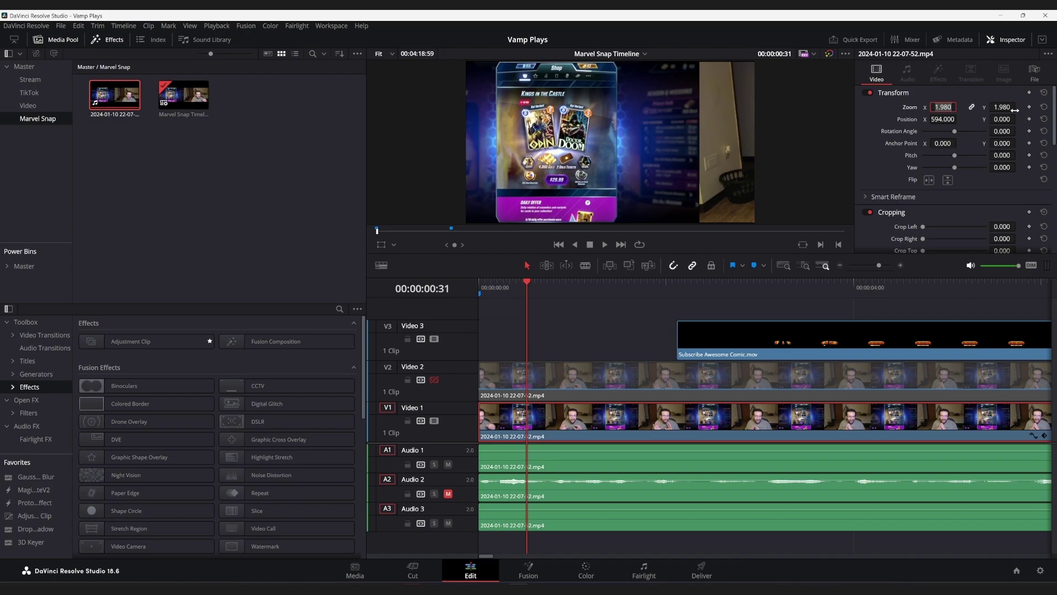
pyautogui.write('1.92')
pyautogui.press('Return')
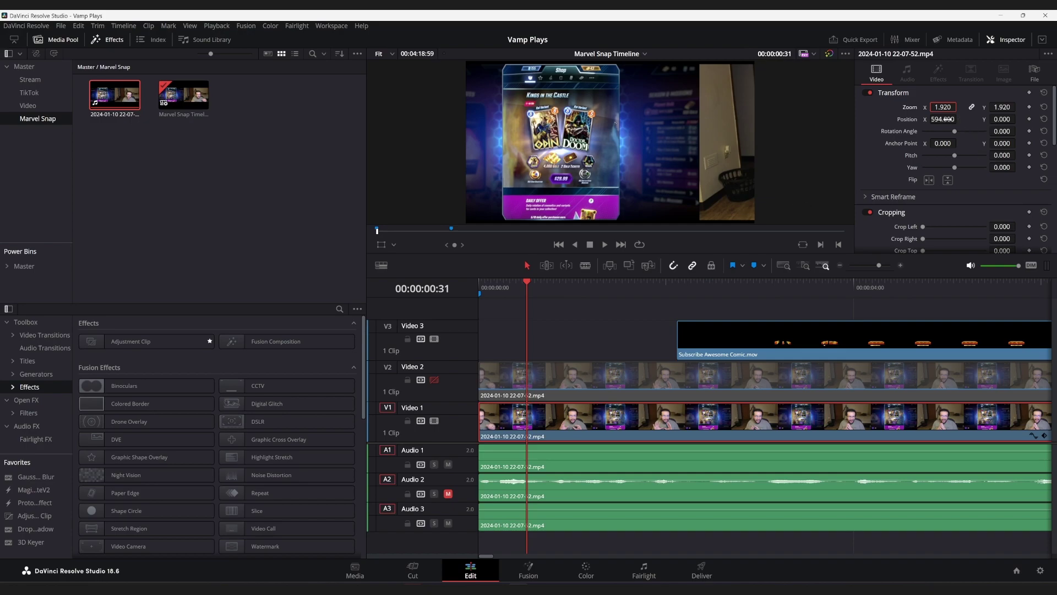
pyautogui.moveTo(942, 119); pyautogui.dragTo(959, 119)
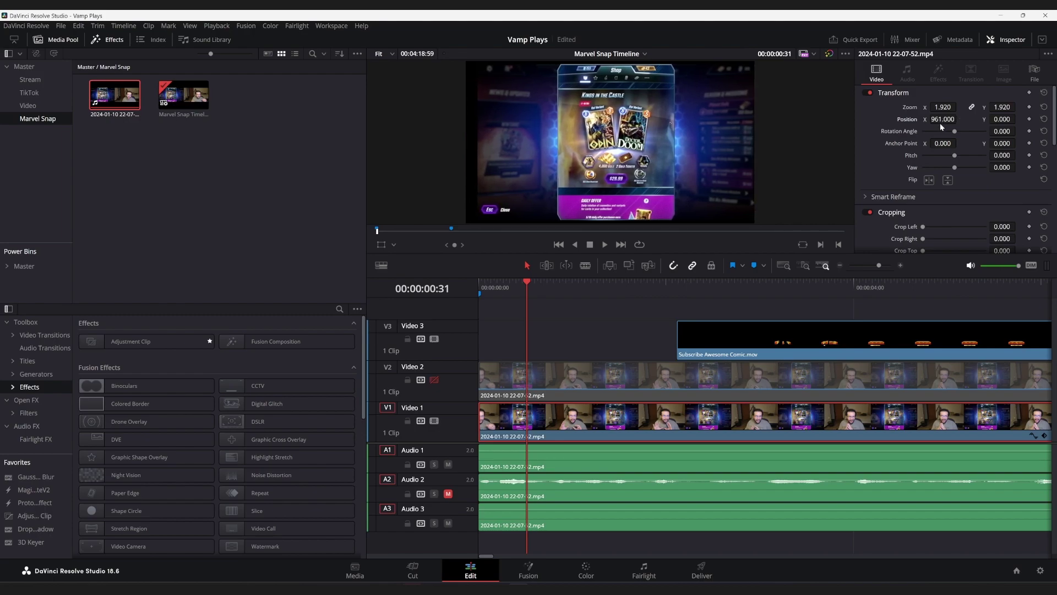
pyautogui.click(941, 120)
pyautogui.write('960')
pyautogui.press('Return')
# Step: Re-enable Video 2 and set the facecam clip's Zoom to 1.920
pyautogui.click(601, 379)
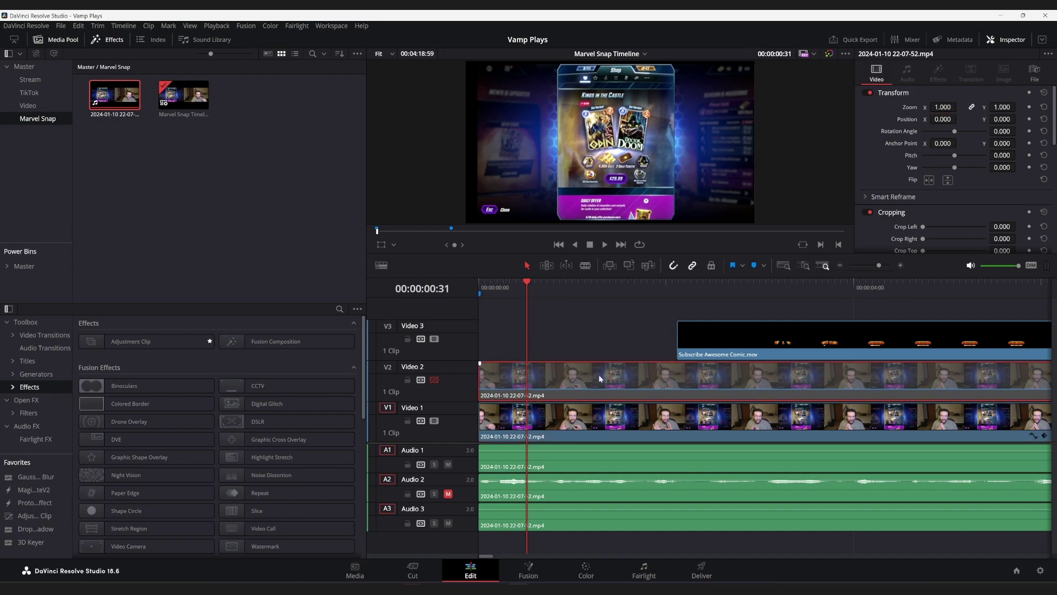
pyautogui.click(434, 379)
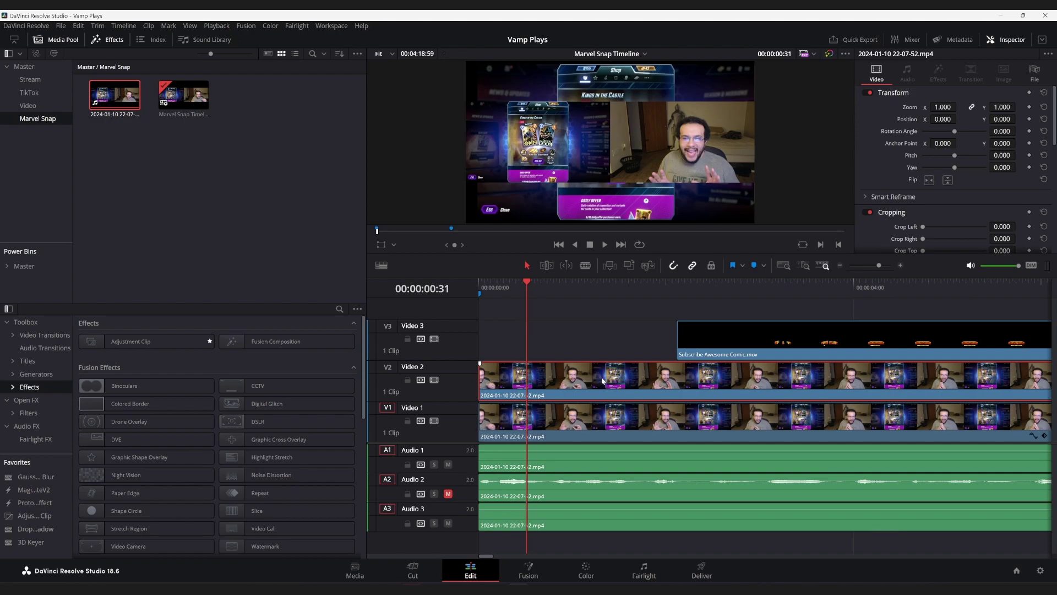
pyautogui.click(943, 107)
pyautogui.press('BackSpace')
pyautogui.write('1.920')
pyautogui.press('Return')
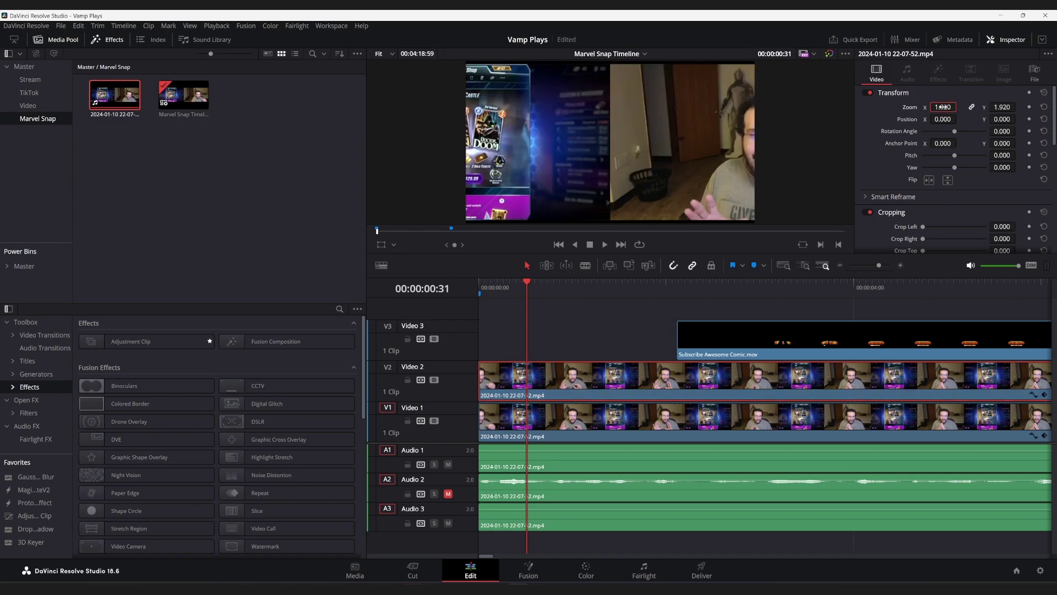
# Step: Set the facecam's Position X to -960, then nudge it right to about -918
pyautogui.click(434, 379)
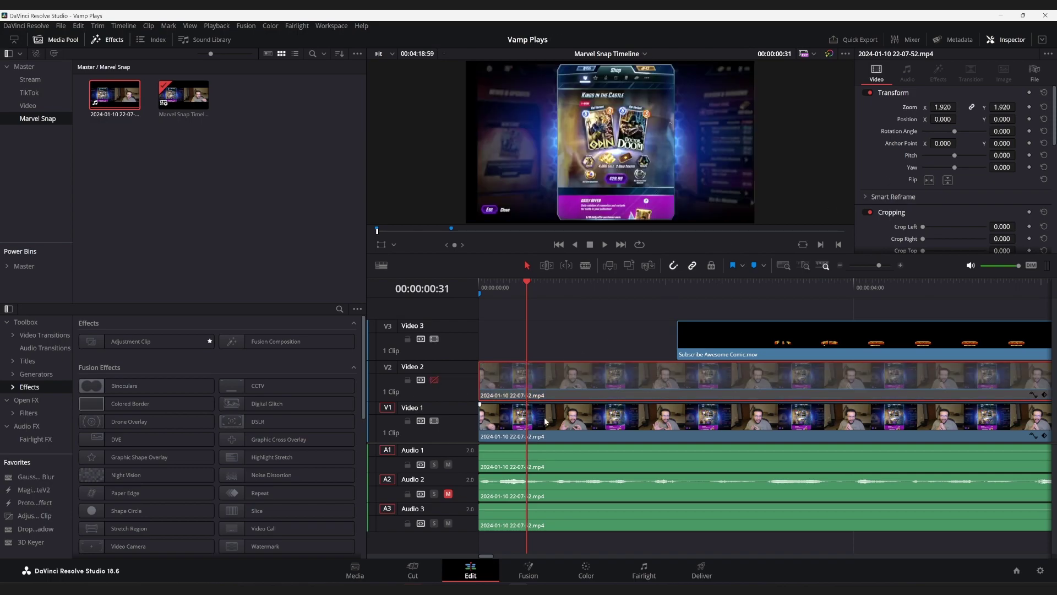
pyautogui.click(548, 424)
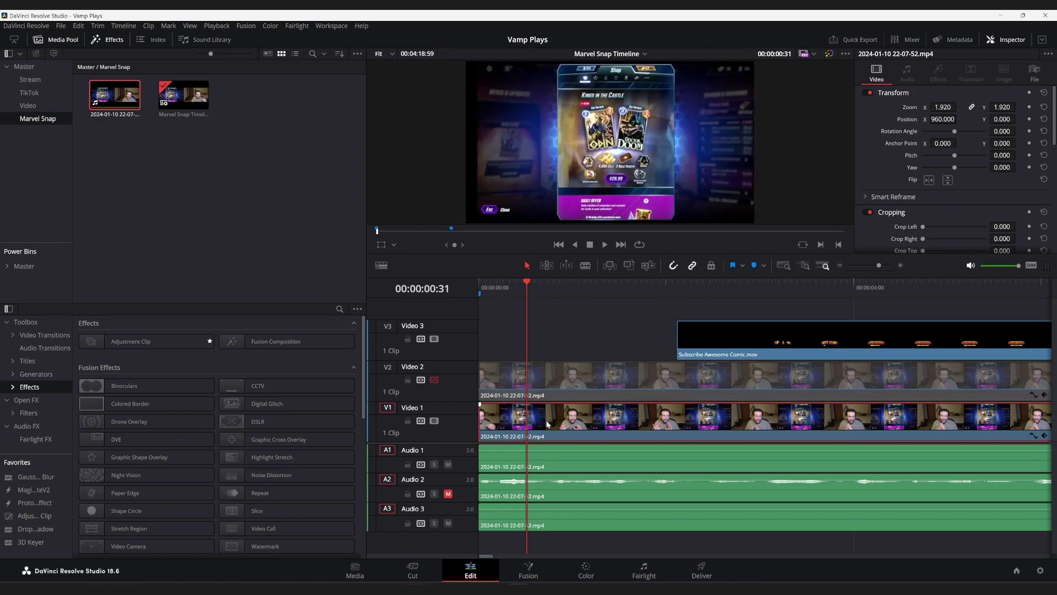
pyautogui.click(434, 379)
pyautogui.click(537, 378)
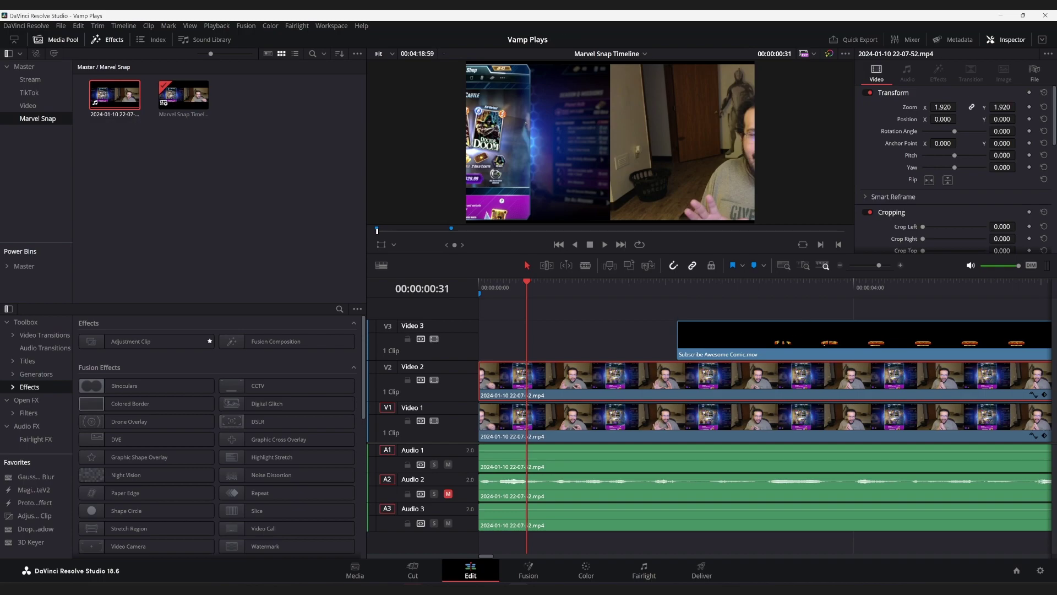
pyautogui.click(942, 120)
pyautogui.press('BackSpace')
pyautogui.write('-960')
pyautogui.press('Return')
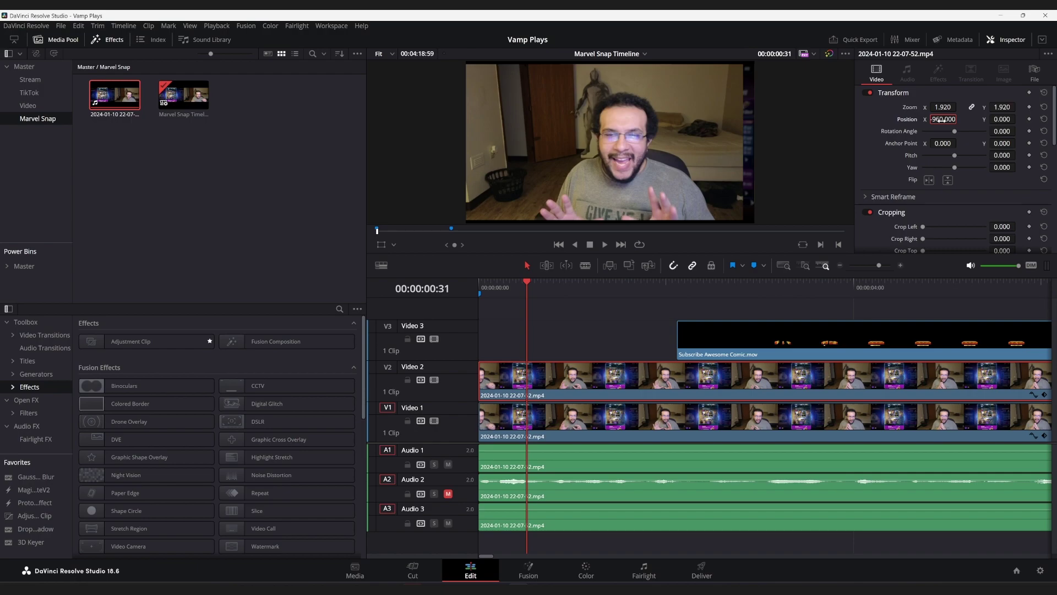
pyautogui.moveTo(943, 119); pyautogui.dragTo(959, 119)
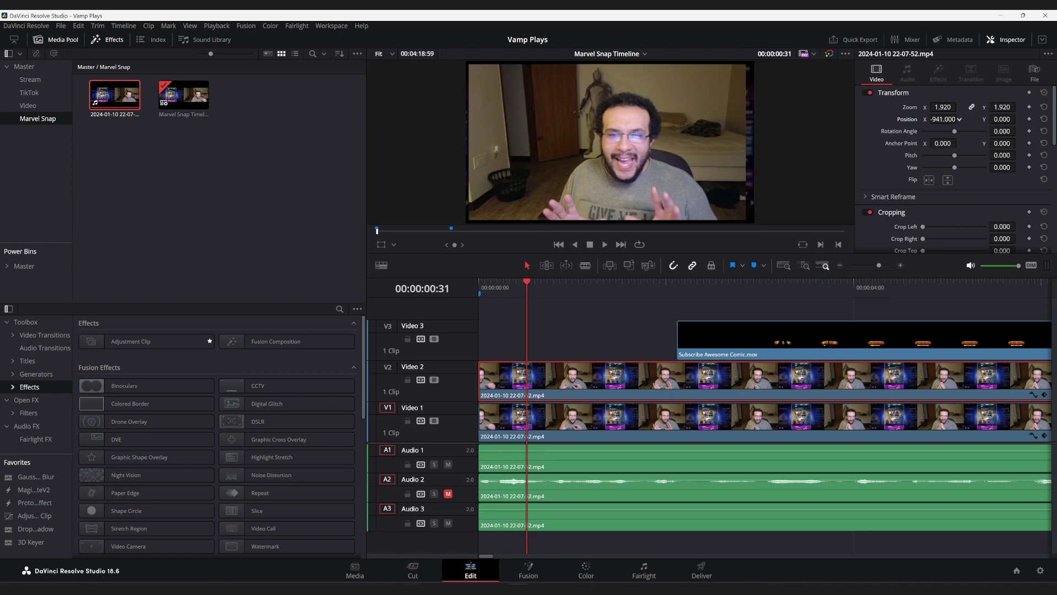
pyautogui.moveTo(959, 119); pyautogui.dragTo(958, 119)
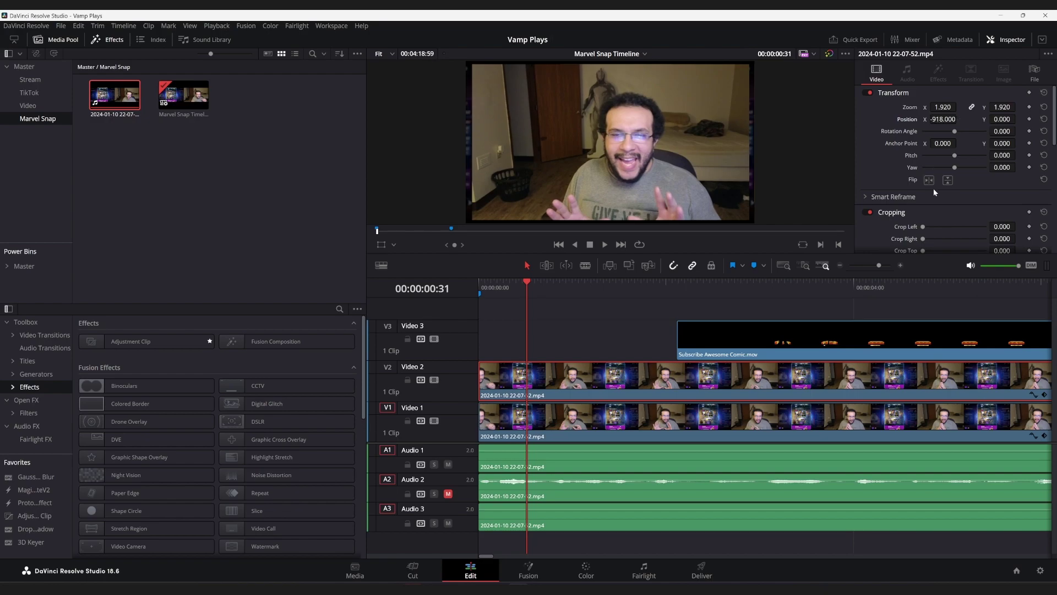
# Step: Crop the facecam to Left 1177, Right 84 and Top 78, leaving Softness at 0
pyautogui.scroll(-1, 934, 192)
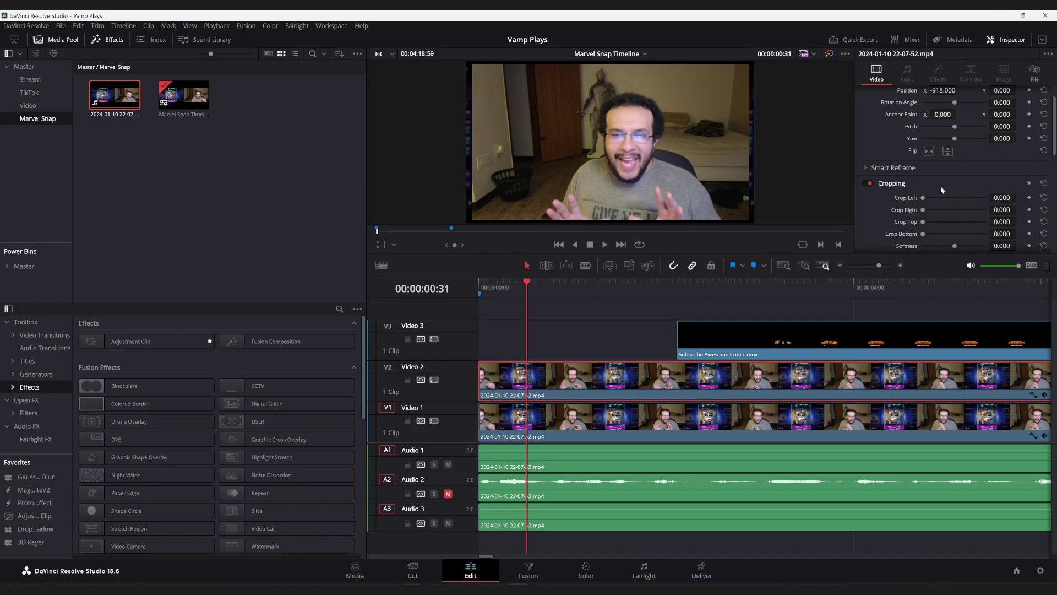
pyautogui.scroll(-1, 932, 179)
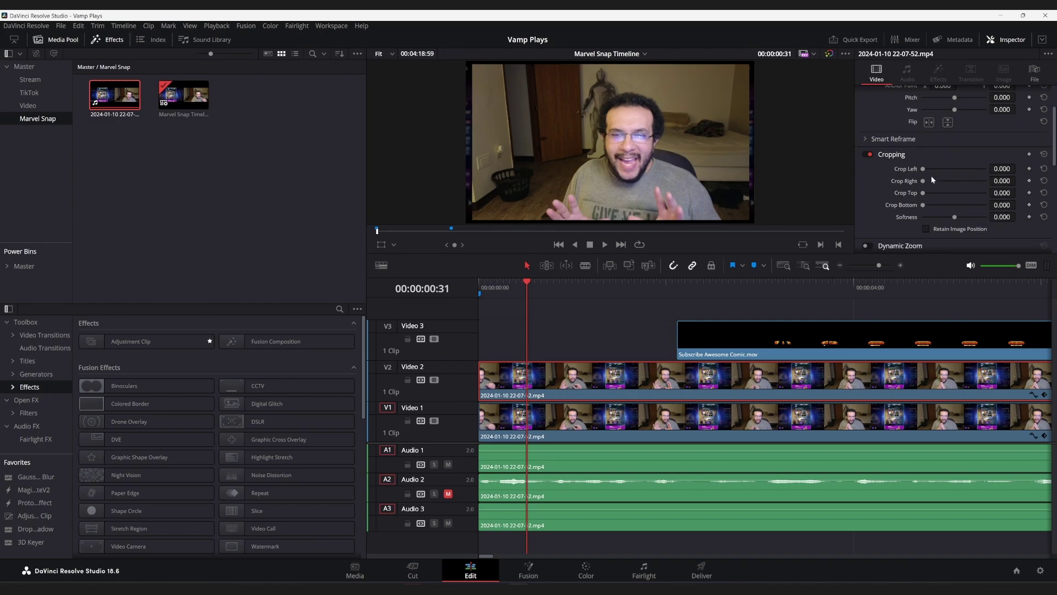
pyautogui.click(1001, 168)
pyautogui.write('15')
pyautogui.press('Return')
pyautogui.moveTo(1001, 168); pyautogui.dragTo(1042, 169)
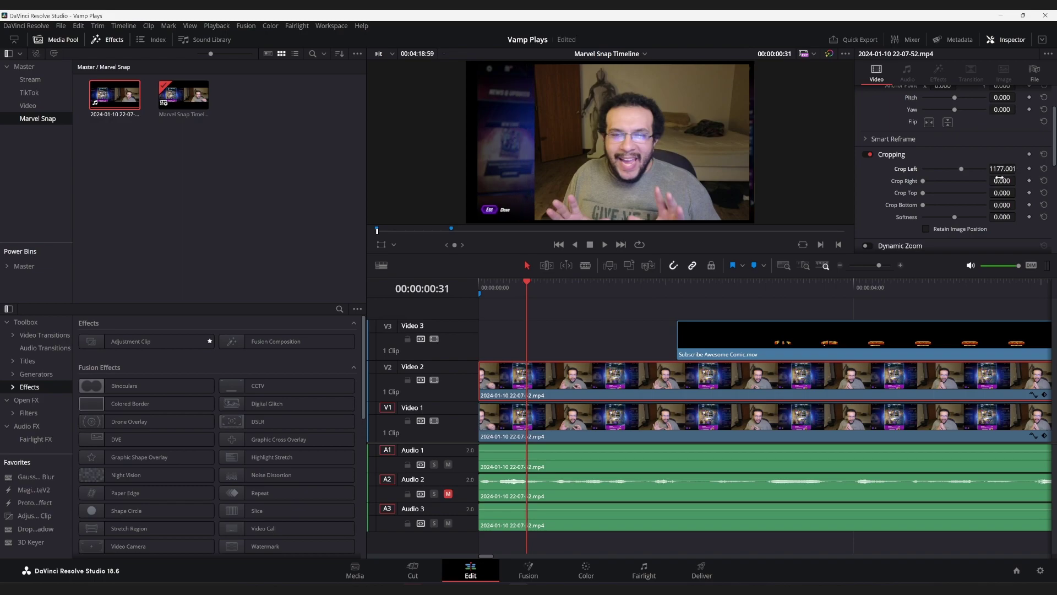
pyautogui.moveTo(1017, 181); pyautogui.dragTo(1019, 181)
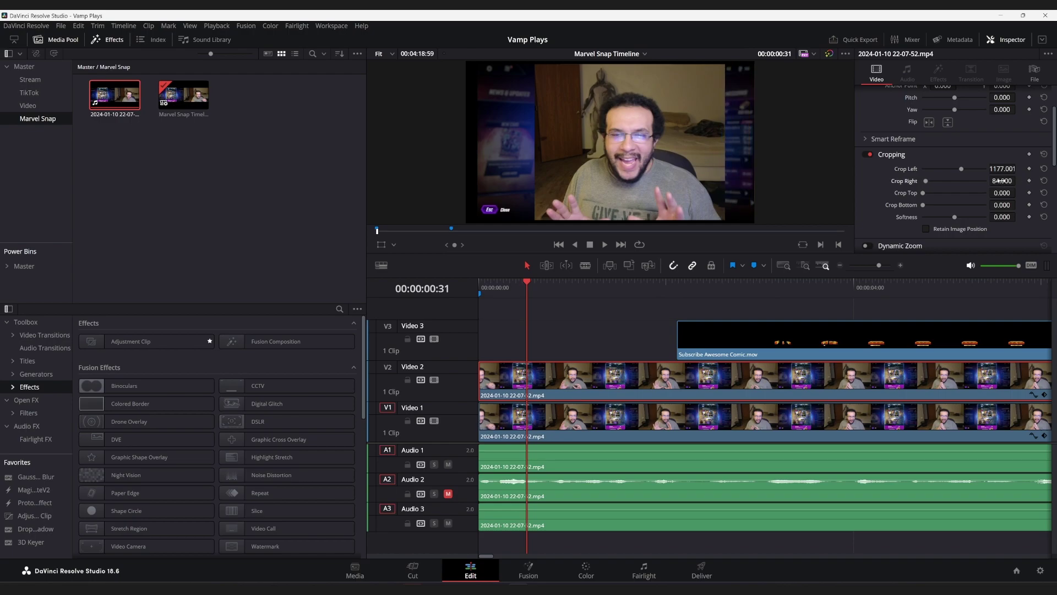
pyautogui.moveTo(988, 190); pyautogui.dragTo(1007, 194)
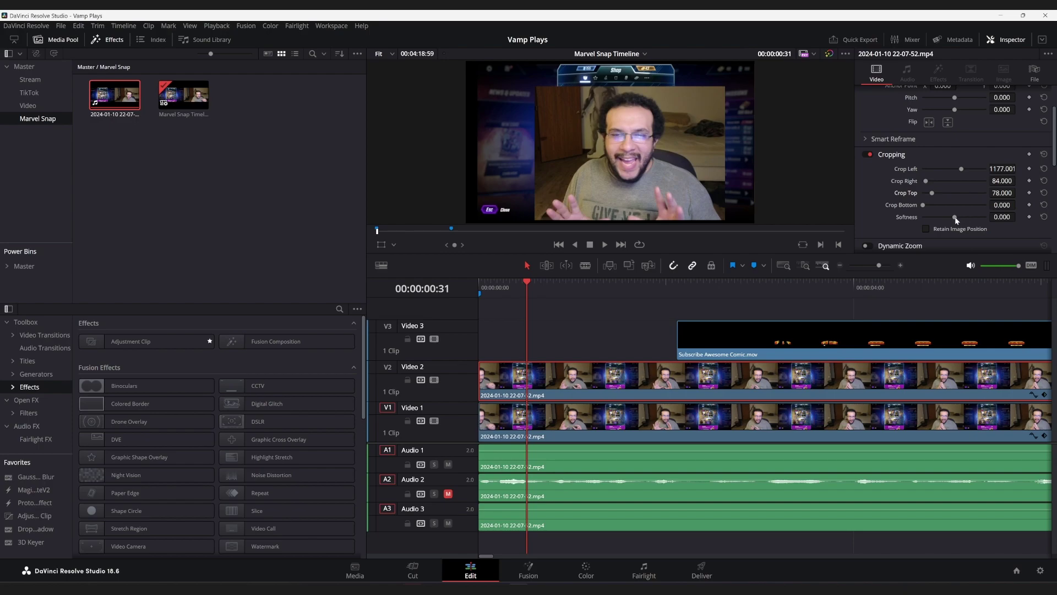
pyautogui.moveTo(956, 220)
pyautogui.mouseDown()
pyautogui.moveTo(1000, 223)
pyautogui.moveTo(961, 232)
pyautogui.mouseUp()
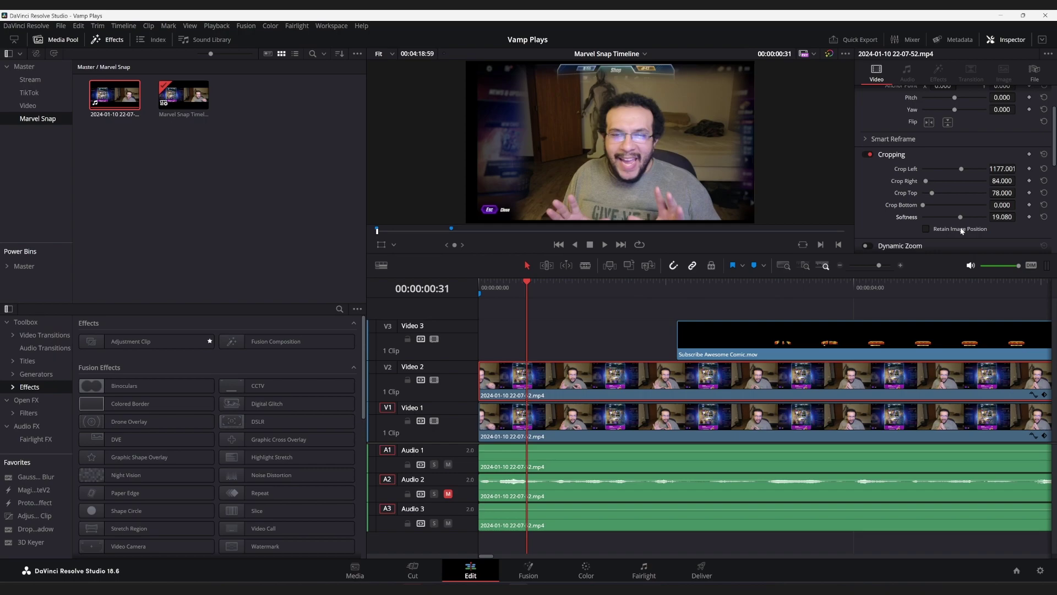
pyautogui.doubleClick(901, 221)
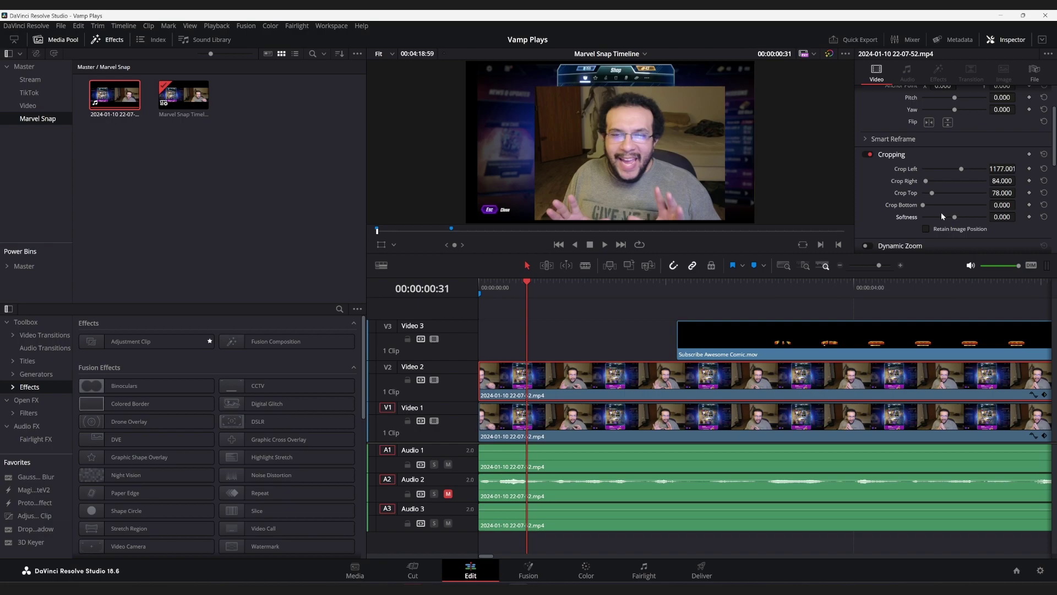
# Step: Shrink the facecam to zoom 0.830 at Position X -1091 and raise it to Y 73
pyautogui.scroll(2, 972, 166)
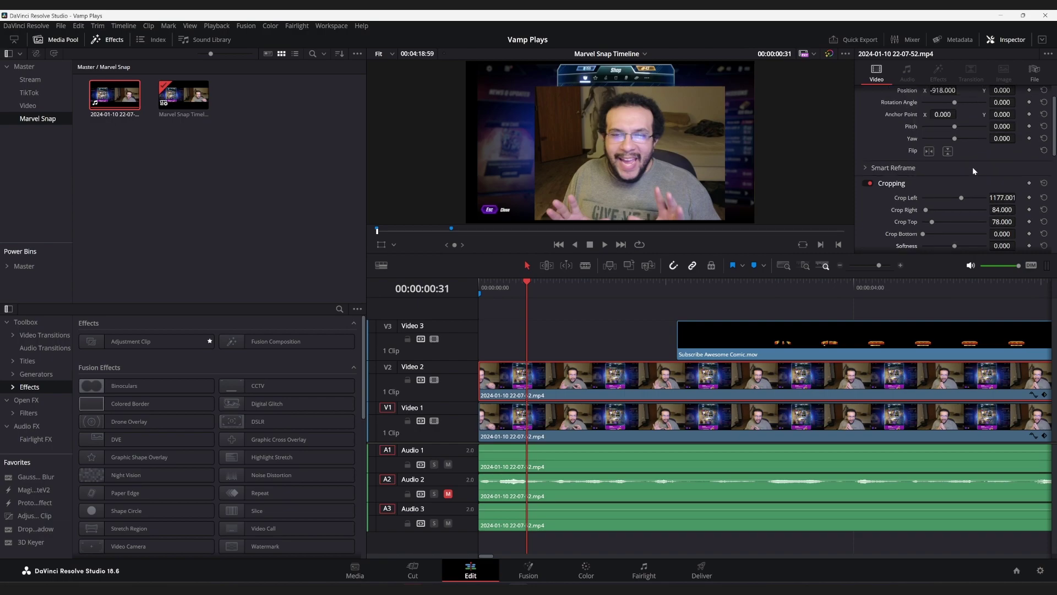
pyautogui.moveTo(943, 107); pyautogui.dragTo(883, 106)
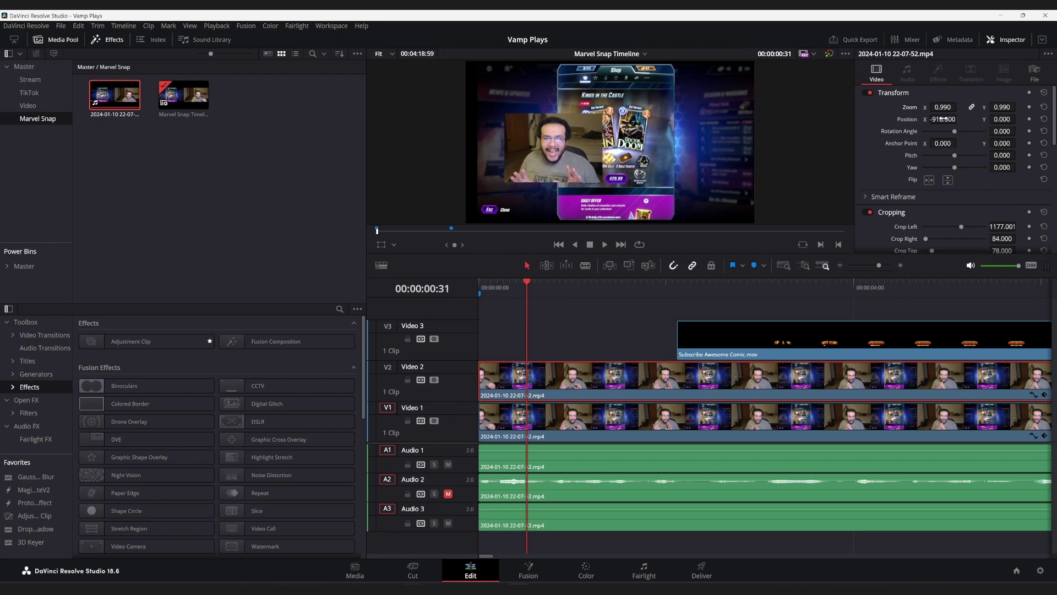
pyautogui.doubleClick(942, 119)
pyautogui.write('40')
pyautogui.press('Return')
pyautogui.moveTo(959, 118); pyautogui.dragTo(937, 120)
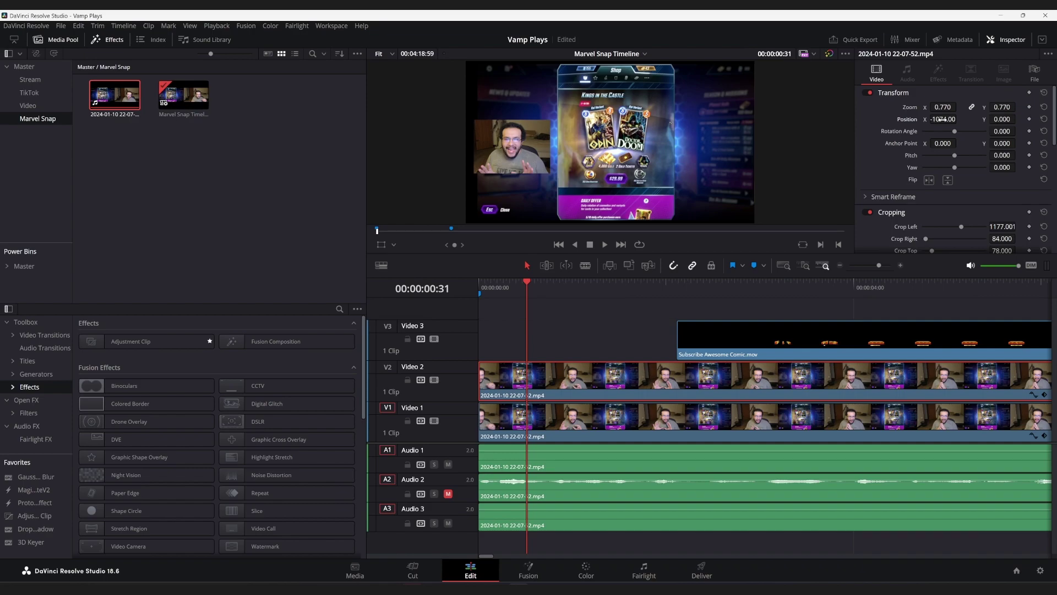
pyautogui.moveTo(945, 106)
pyautogui.mouseDown()
pyautogui.moveTo(959, 106)
pyautogui.moveTo(959, 119)
pyautogui.moveTo(945, 120)
pyautogui.mouseUp()
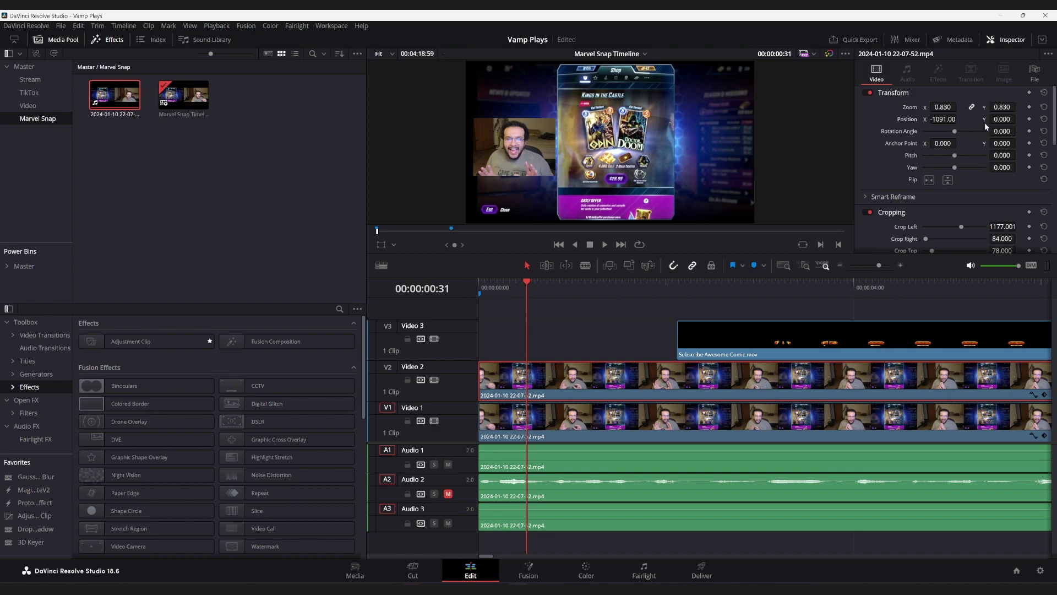
pyautogui.moveTo(1002, 119); pyautogui.dragTo(1019, 118)
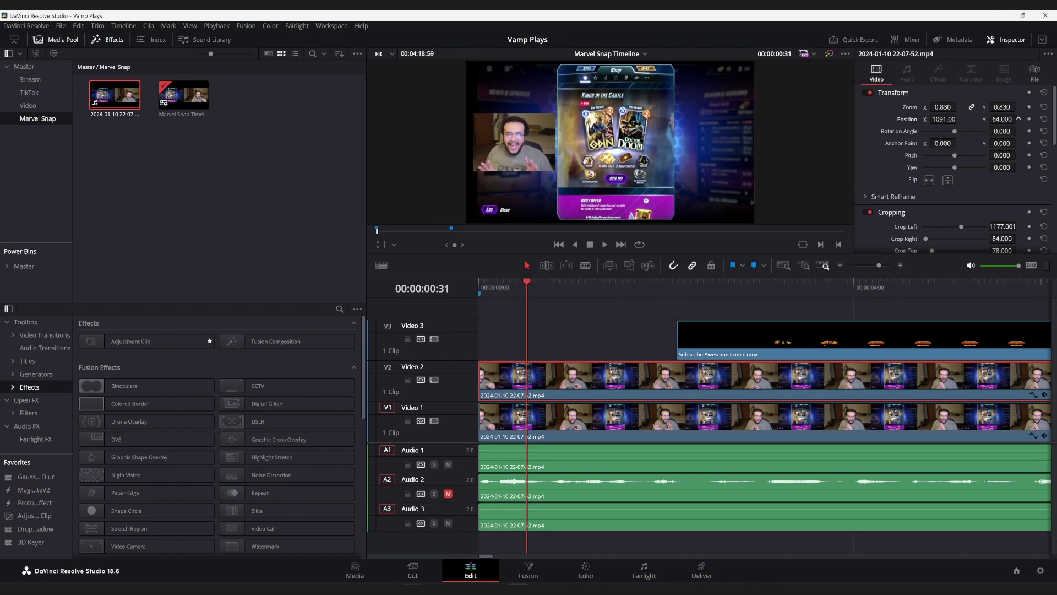
pyautogui.moveTo(1019, 119); pyautogui.dragTo(1001, 119)
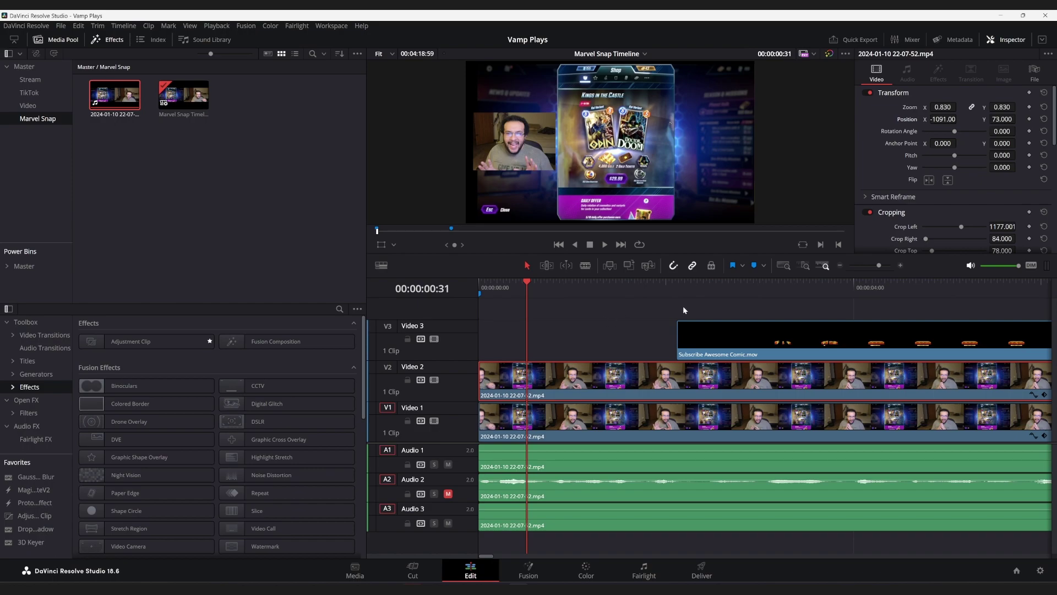
# Step: Move the playhead to about 8 seconds and show the full Toolbox effects library
pyautogui.moveTo(752, 281); pyautogui.dragTo(576, 327)
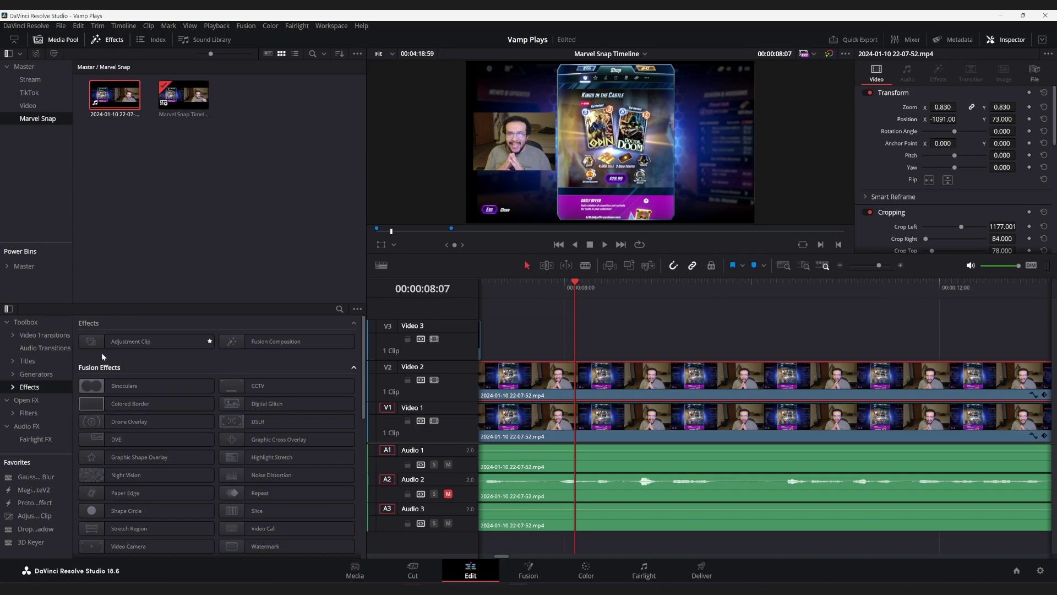
pyautogui.click(37, 324)
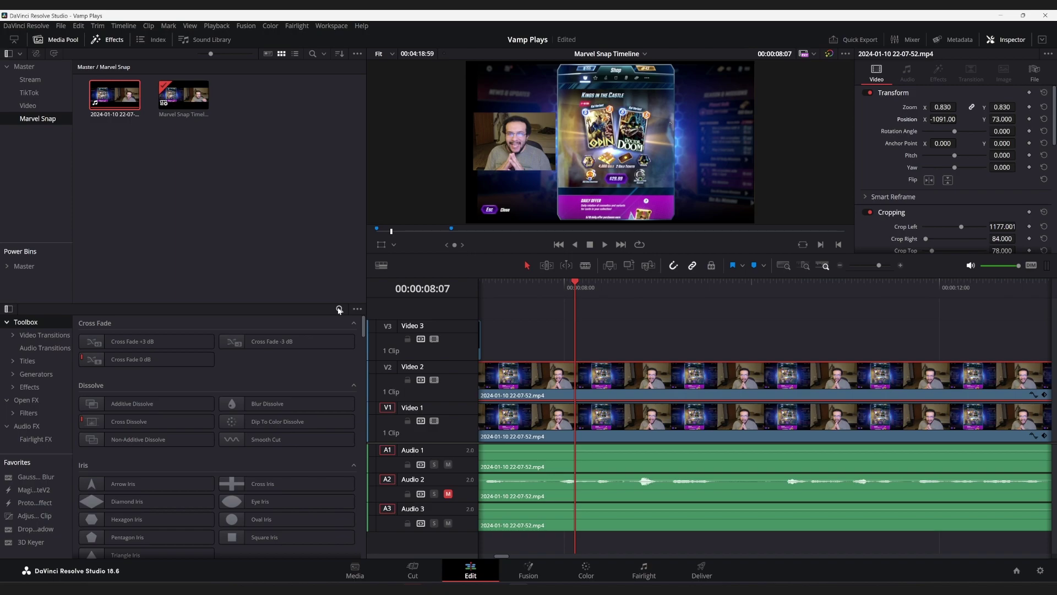
# Step: Search the Effects library for 'shadow' and apply Open FX Drop Shadow to the V2 facecam clip
pyautogui.click(339, 310)
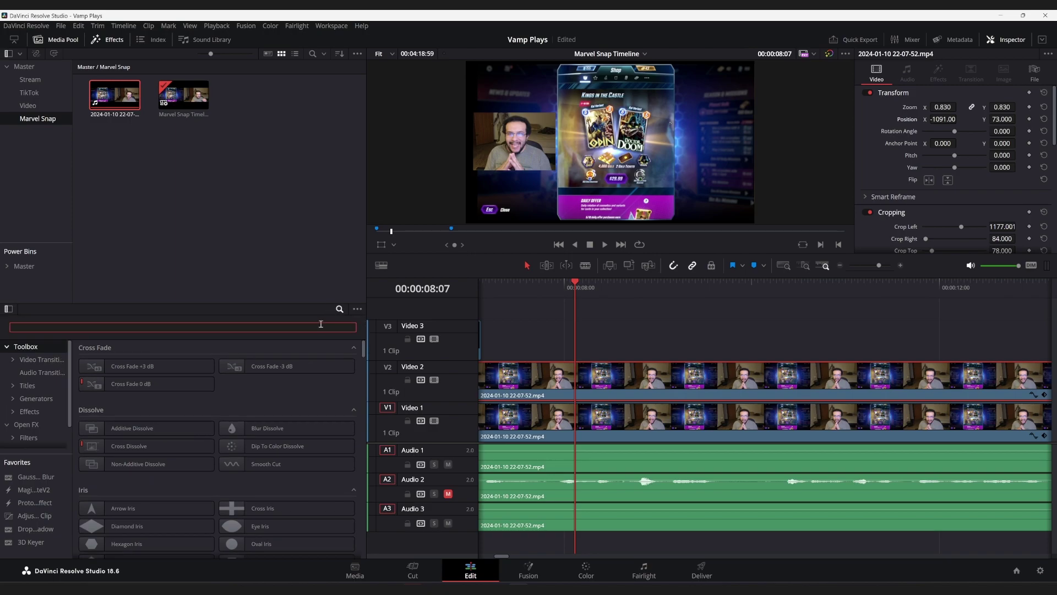
pyautogui.write('drop')
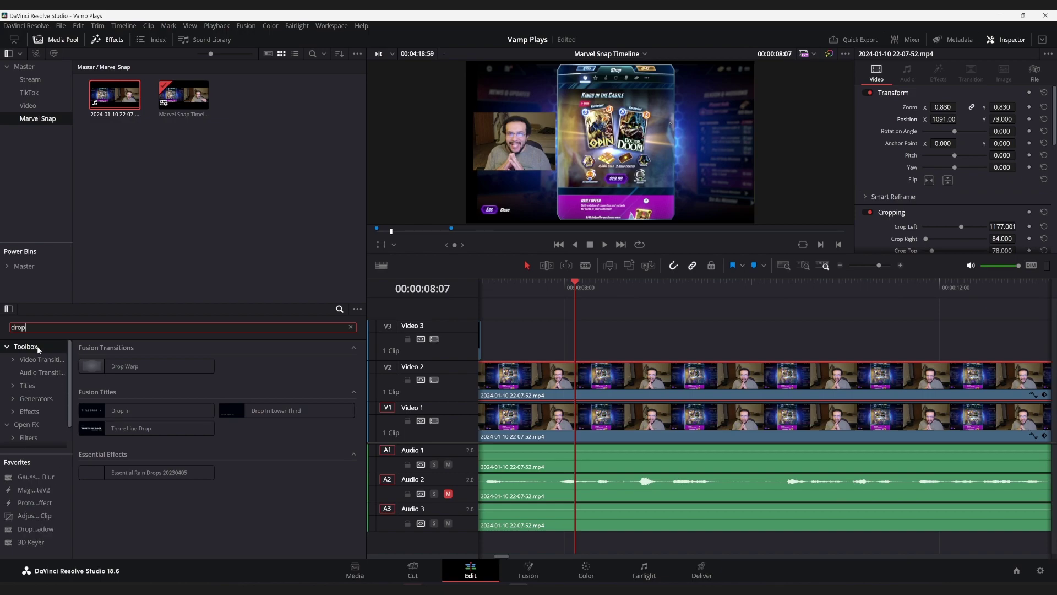
pyautogui.moveTo(37, 326); pyautogui.dragTo(10, 327)
pyautogui.write('shadow')
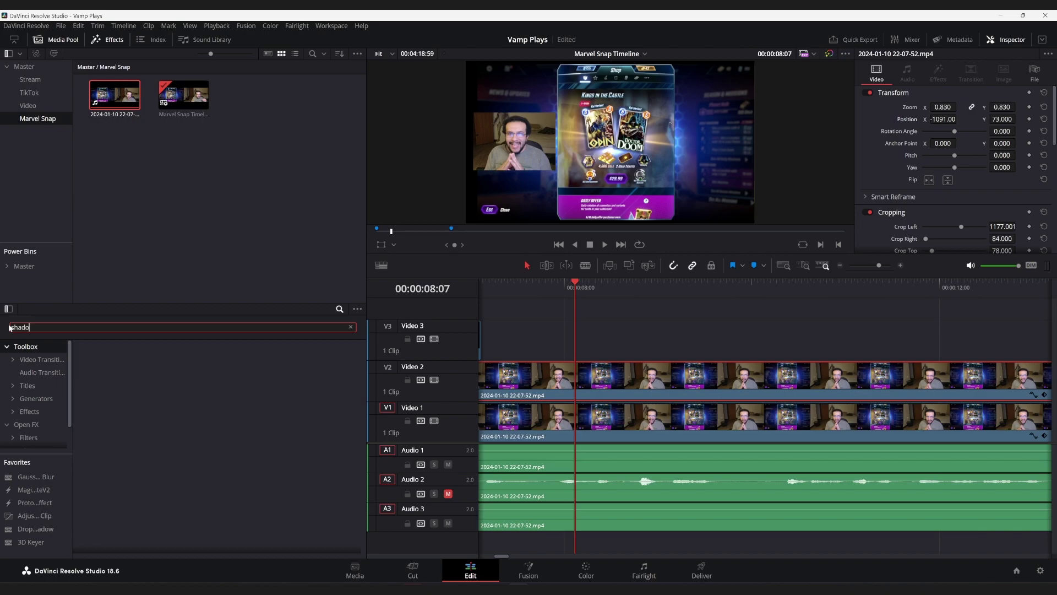
pyautogui.click(26, 425)
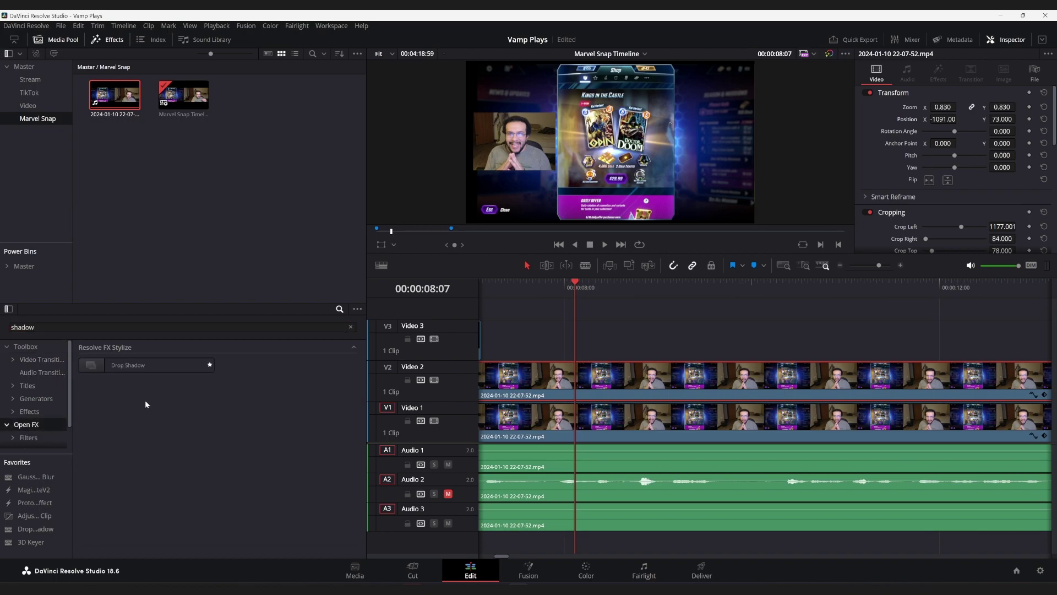
pyautogui.click(141, 365)
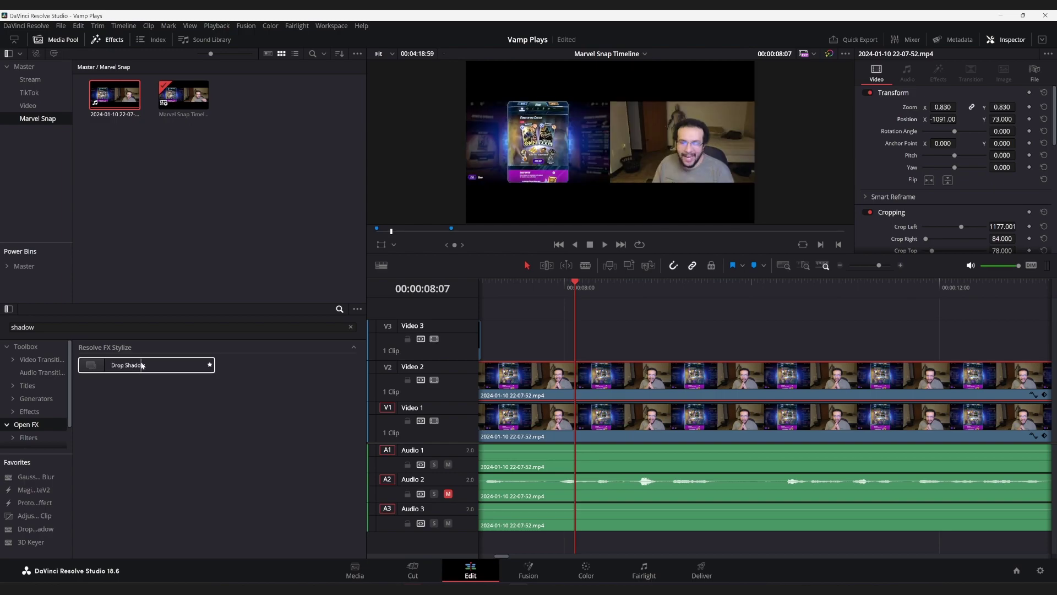
pyautogui.doubleClick(141, 365)
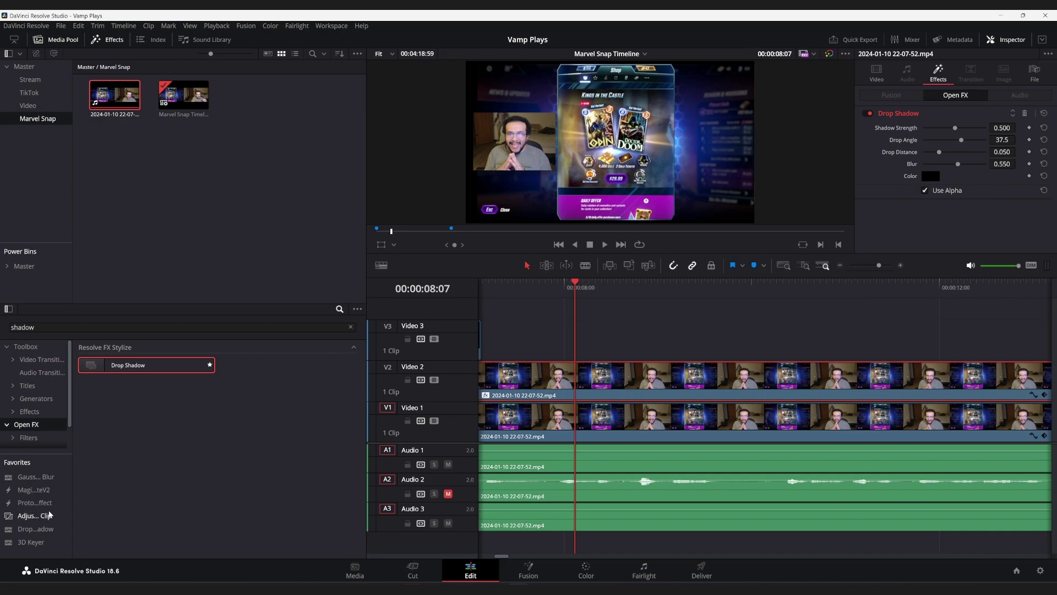
# Step: Play the edit from the start, stopping at 4:01 where the subscribe banner appears
pyautogui.hscroll(-10, 759, 394)
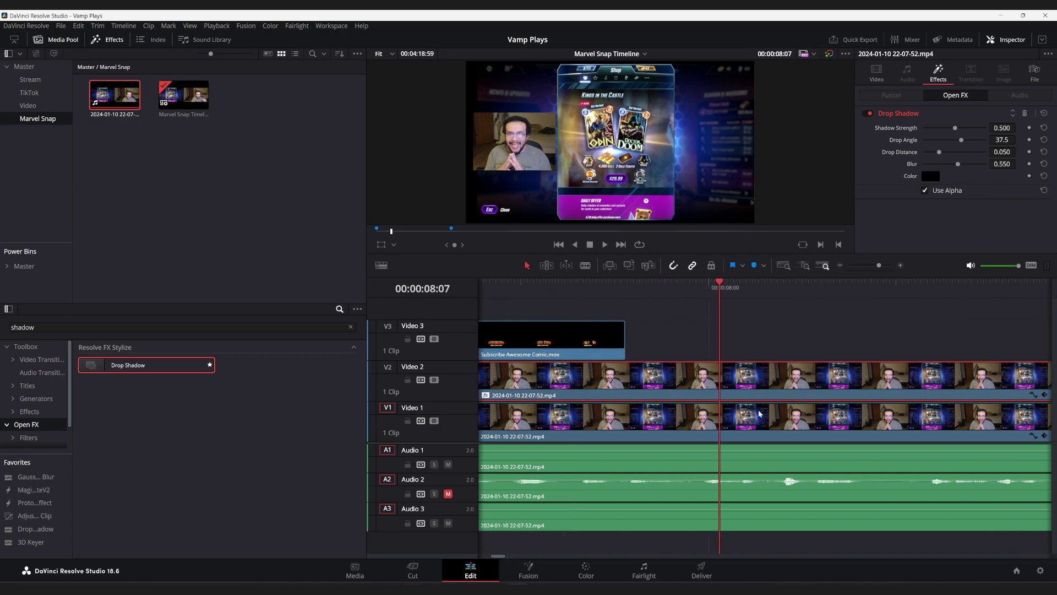
pyautogui.hscroll(-4, 750, 412)
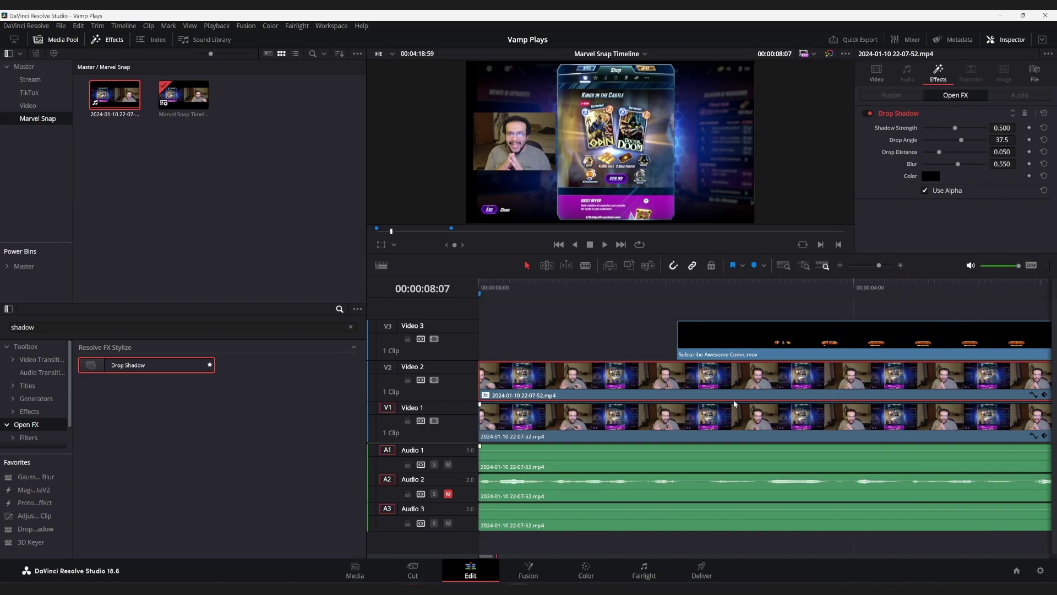
pyautogui.click(481, 283)
pyautogui.press('space')
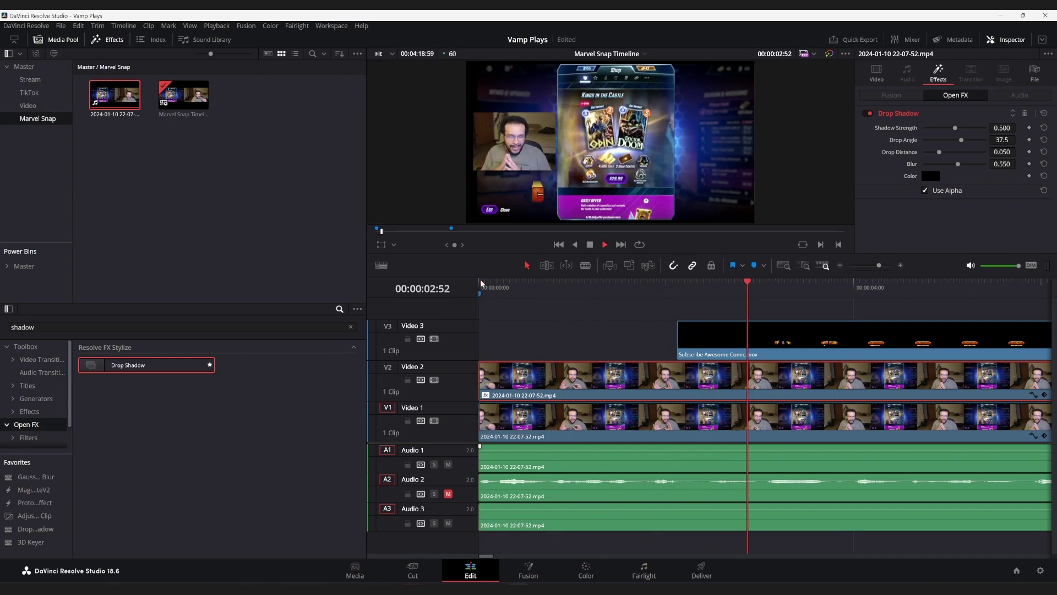
pyautogui.press('space')
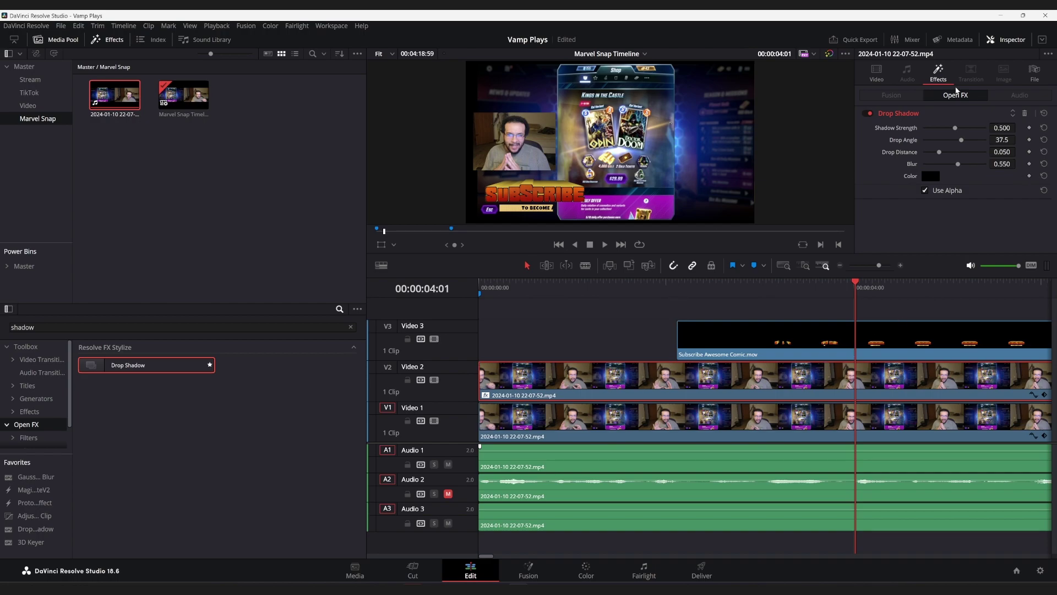
# Step: Set the facecam inset's Position X to -1099 and Position Y to 258
pyautogui.click(879, 72)
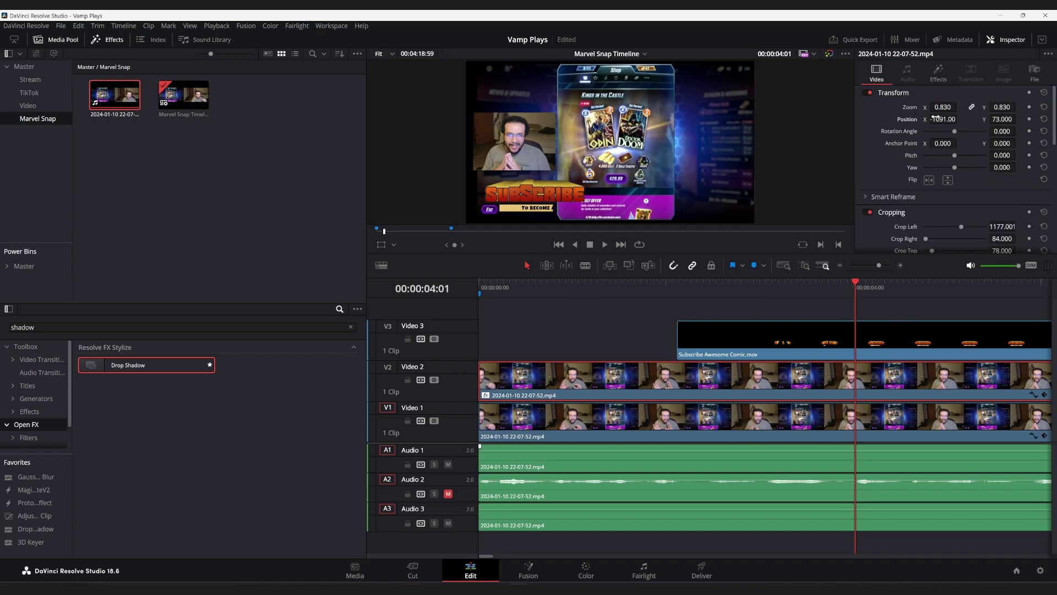
pyautogui.moveTo(942, 119); pyautogui.dragTo(959, 118)
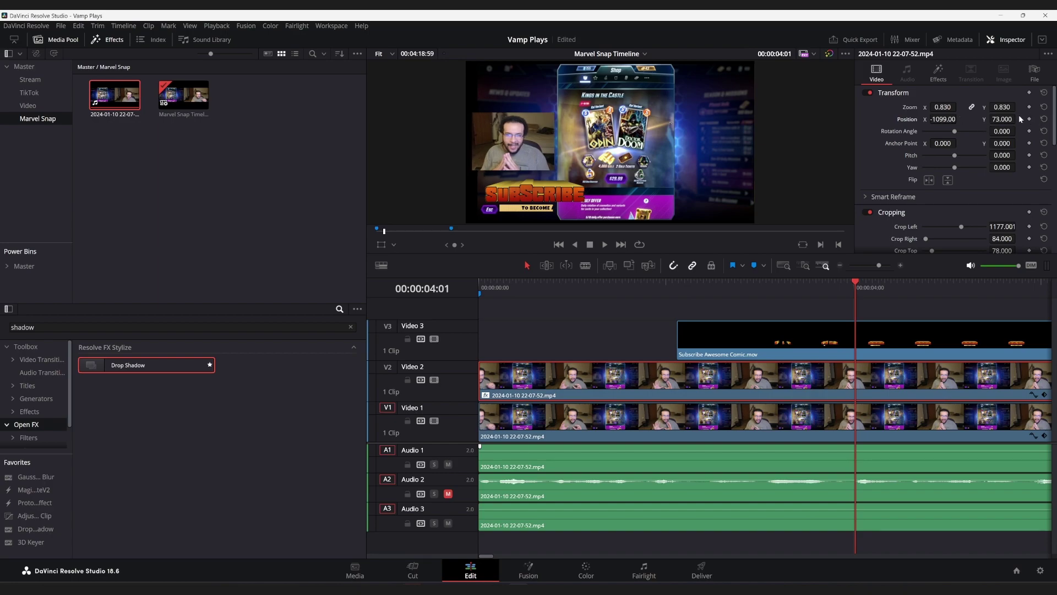
pyautogui.moveTo(1002, 119); pyautogui.dragTo(1018, 119)
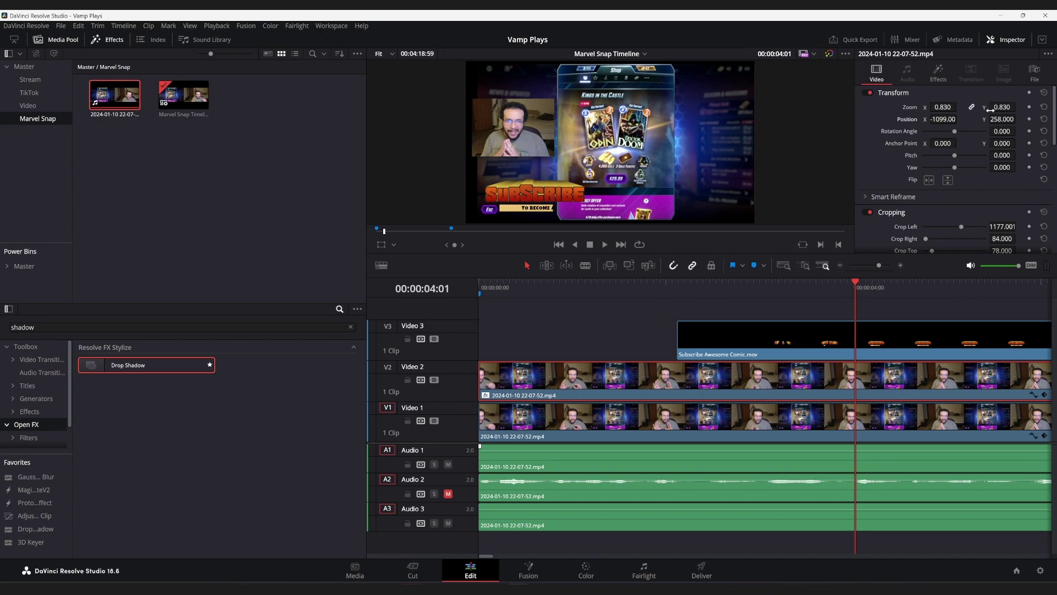
pyautogui.click(1015, 40)
pyautogui.click(1015, 41)
# Step: Move the Subscribe Awesome Comic.mov clip on V3 about 1:27 earlier and select it
pyautogui.moveTo(715, 337); pyautogui.dragTo(581, 342)
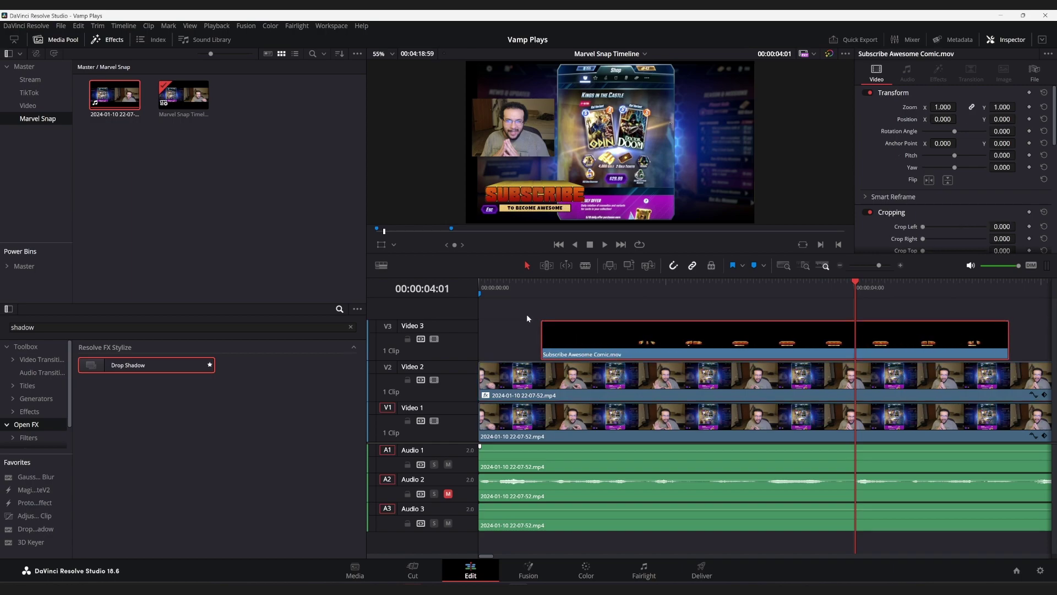
pyautogui.click(479, 282)
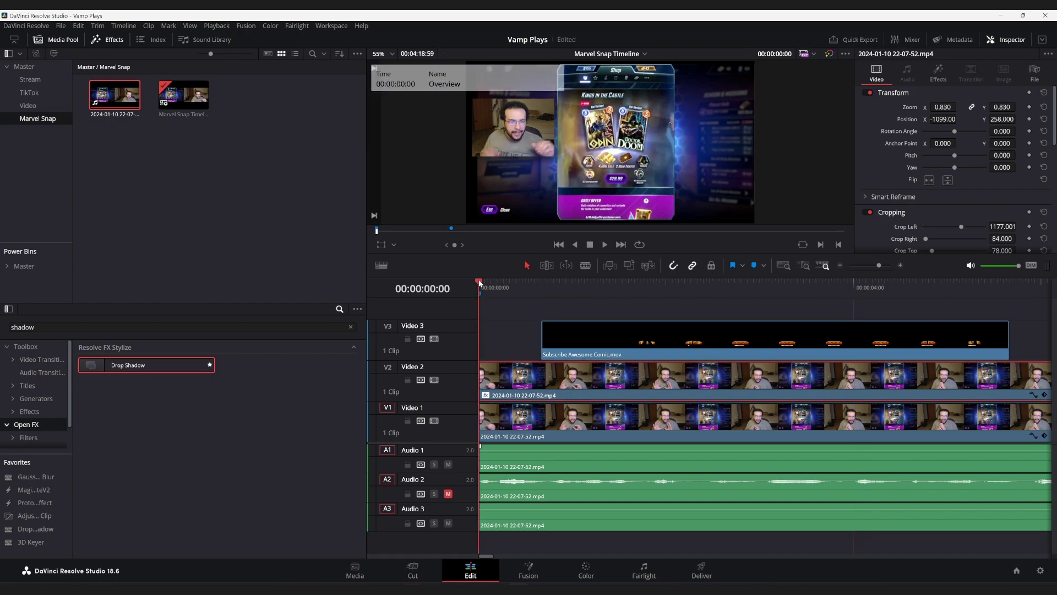
pyautogui.click(671, 329)
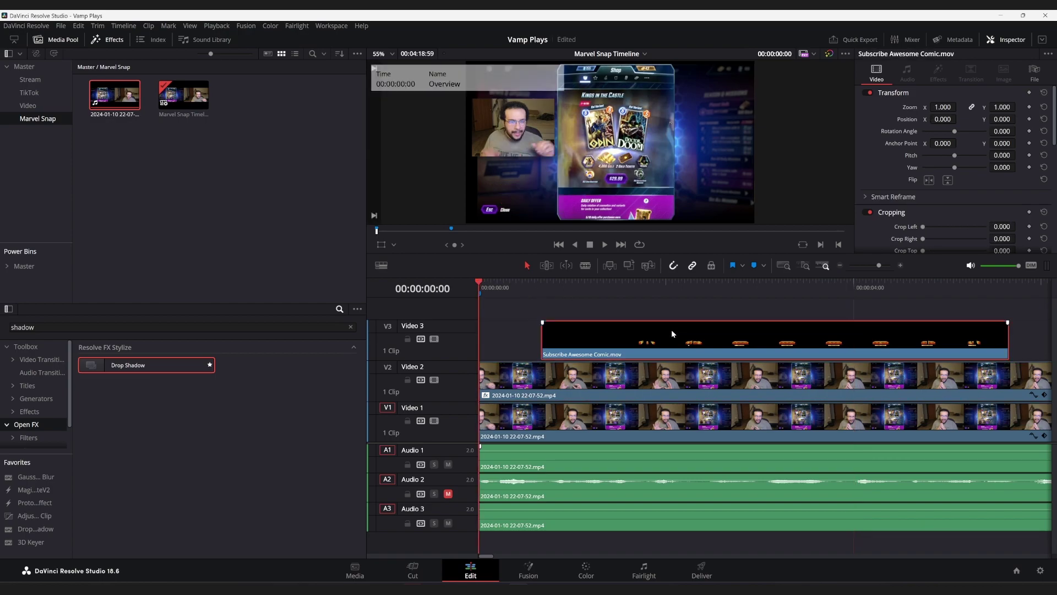